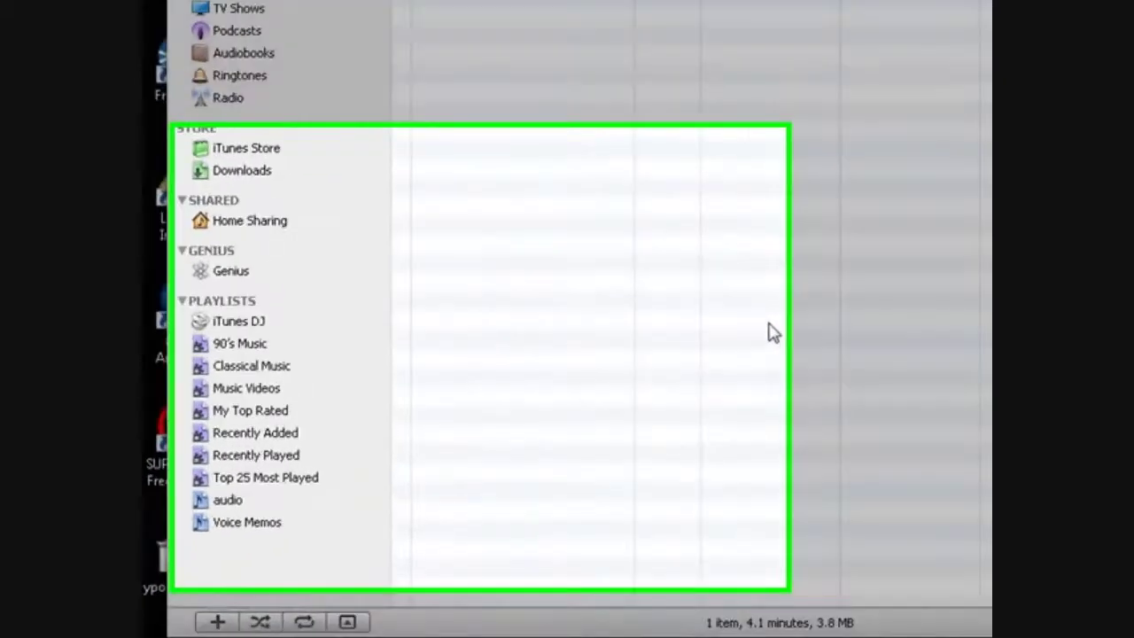
- Open the Windows Start menu over the iTunes library showing Lifehouse - Spin
key("super")
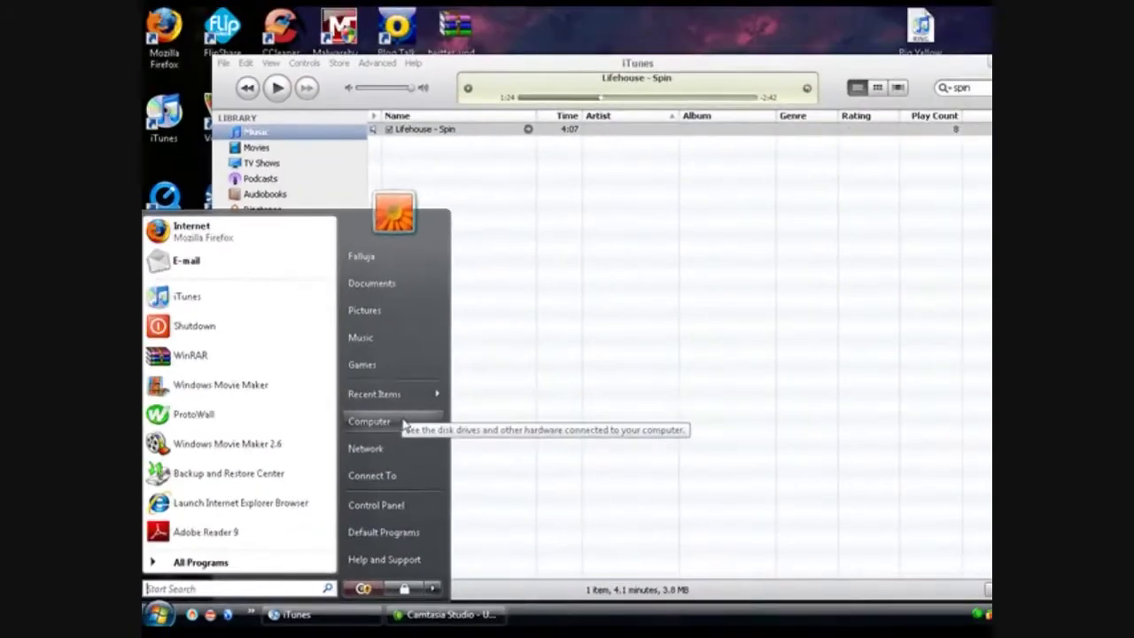
- From the Computer window's Folder Options, show hidden files and file extensions
left_click(479, 351)
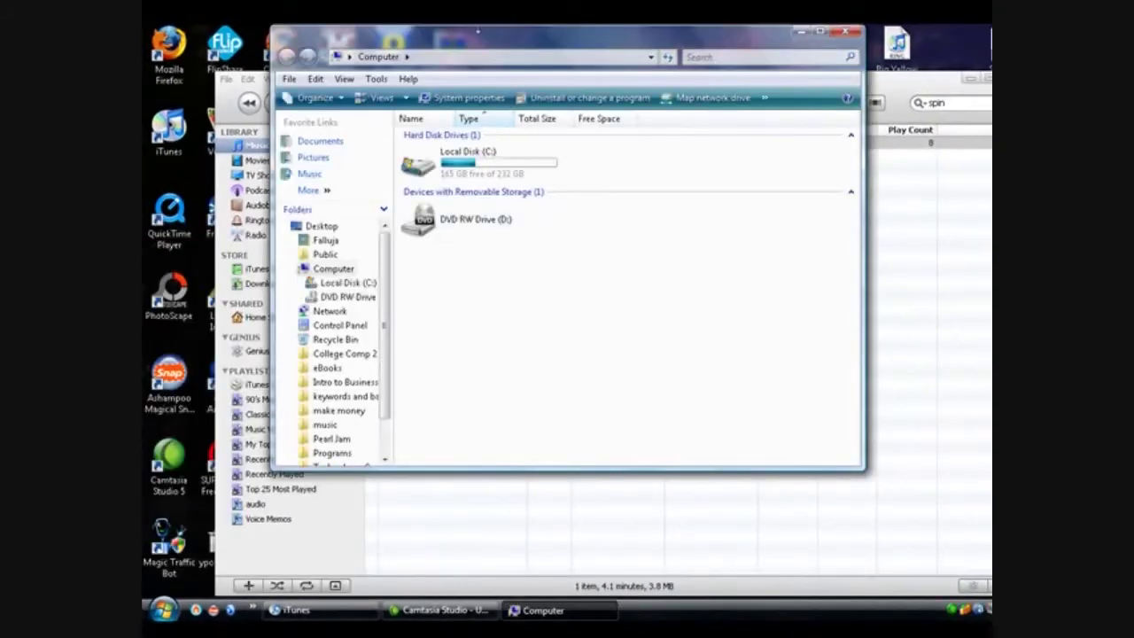
left_click(376, 79)
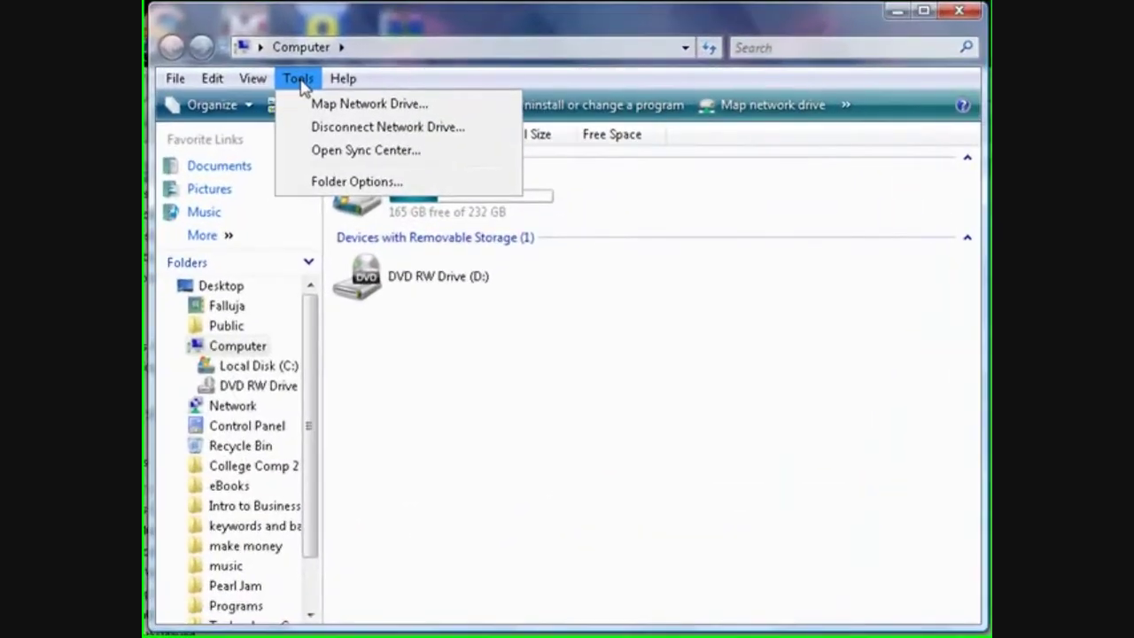
left_click(357, 182)
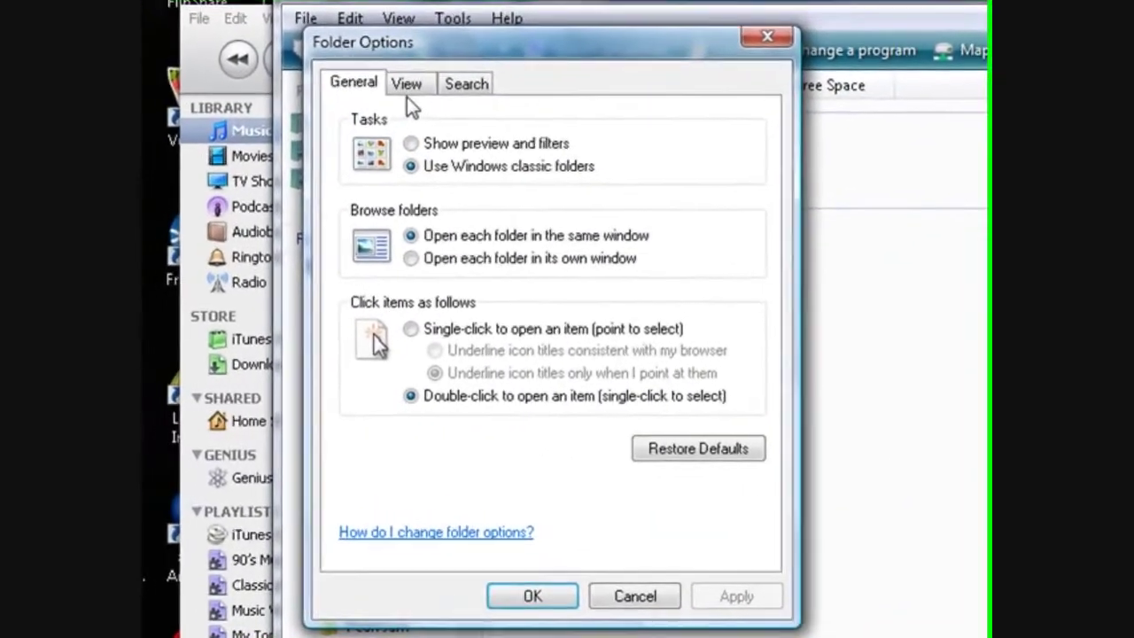
left_click(256, 133)
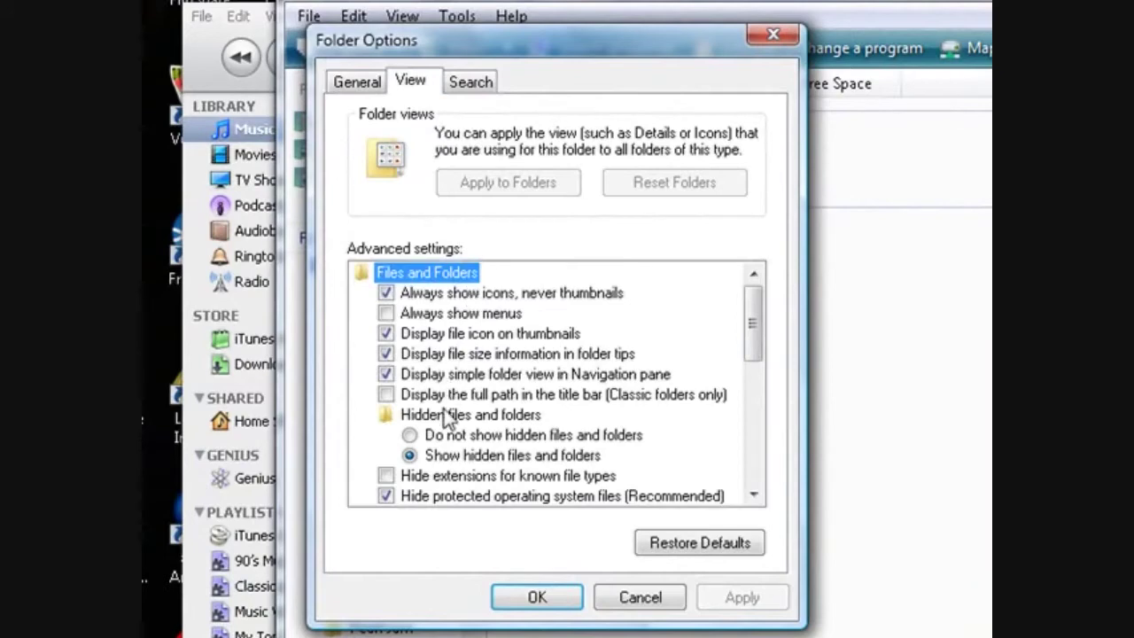
left_click_drag(759, 324, 763, 341)
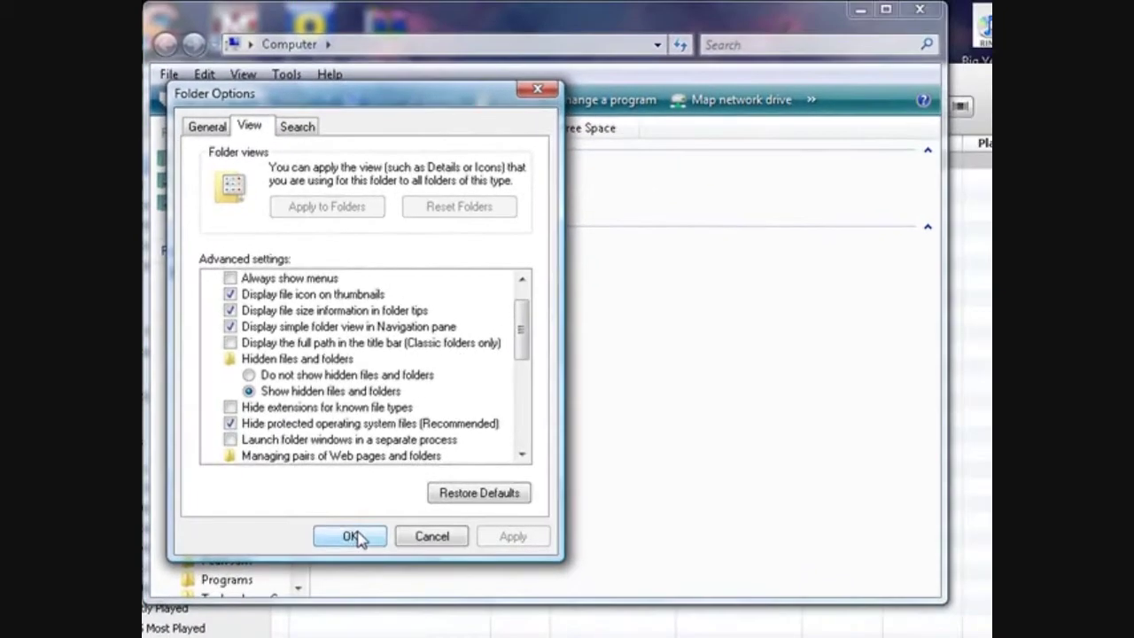
left_click(547, 591)
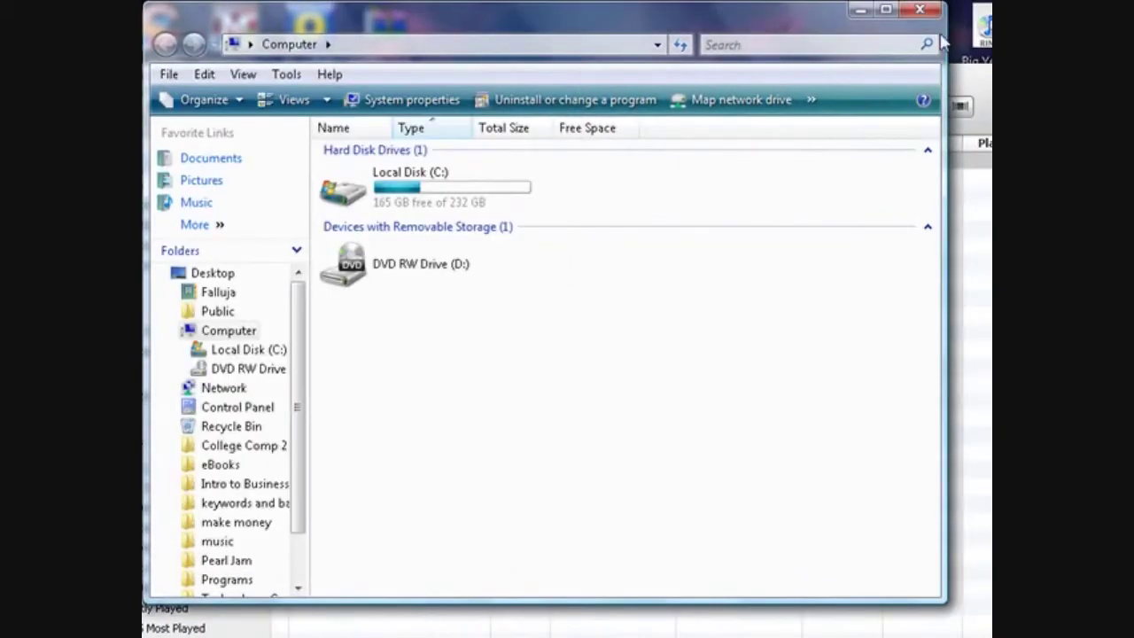
- Close the Computer window and play Lifehouse - Spin from about 0:46, pausing at 0:39
left_click(928, 9)
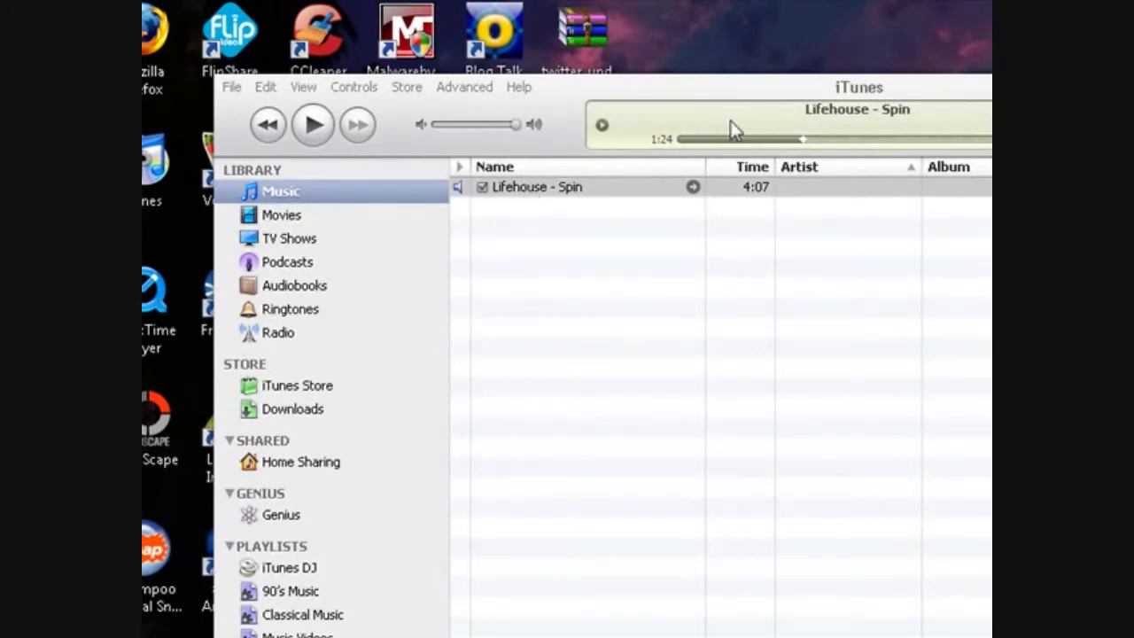
left_click(802, 140)
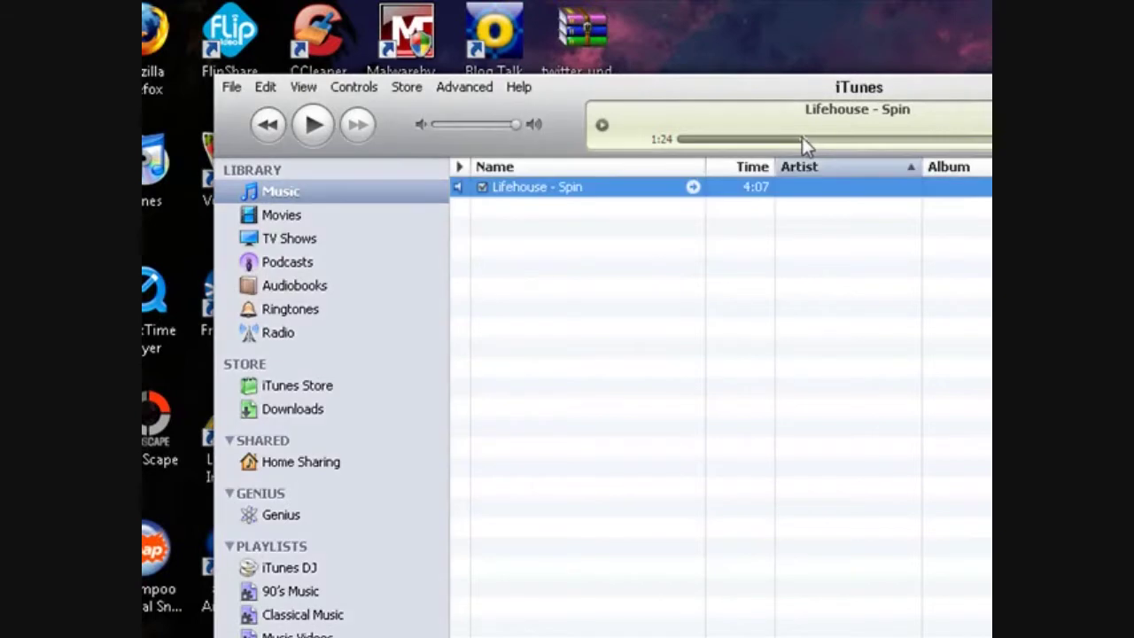
left_click_drag(788, 137, 734, 142)
left_click(315, 125)
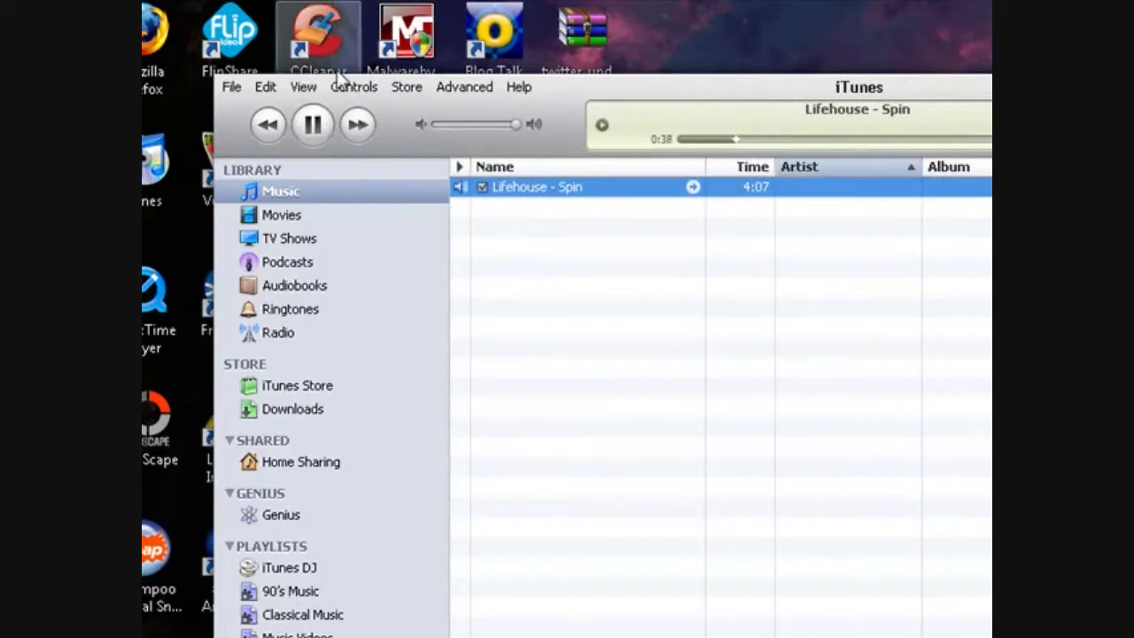
left_click(314, 126)
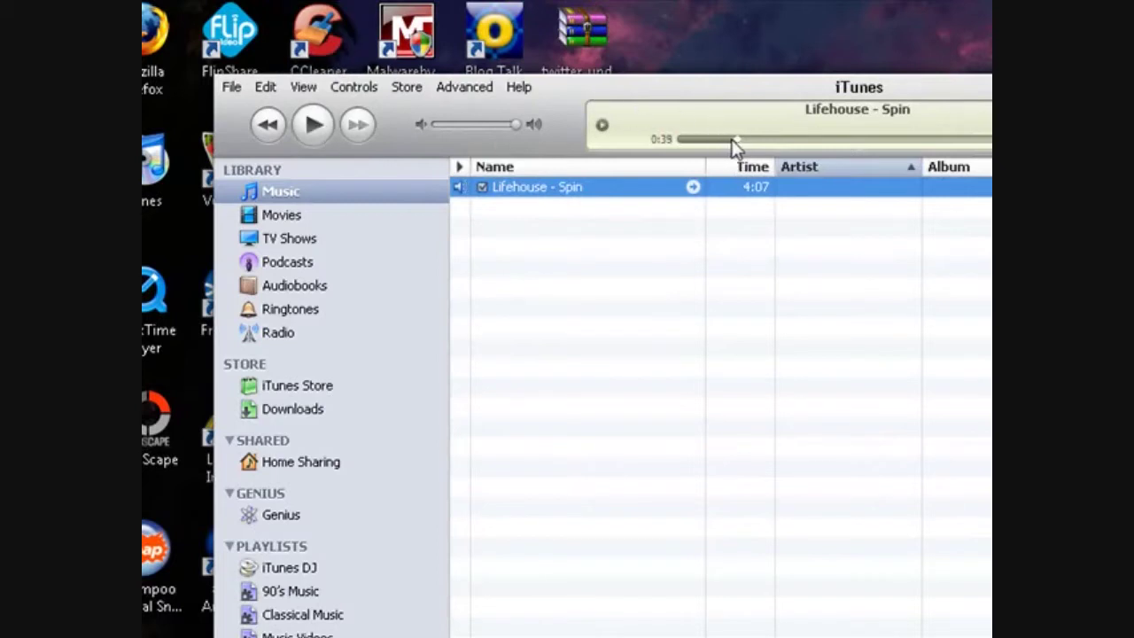
- Scrub back to about 0:34 and pause around 0:36–0:37 to mark the clip start
left_click(730, 139)
left_click(330, 125)
left_click(330, 124)
left_click(330, 125)
left_click(330, 125)
left_click(330, 125)
- Set Lifehouse - Spin's Start Time to 0:36 and Stop Time to 1:06.6
right_click(536, 193)
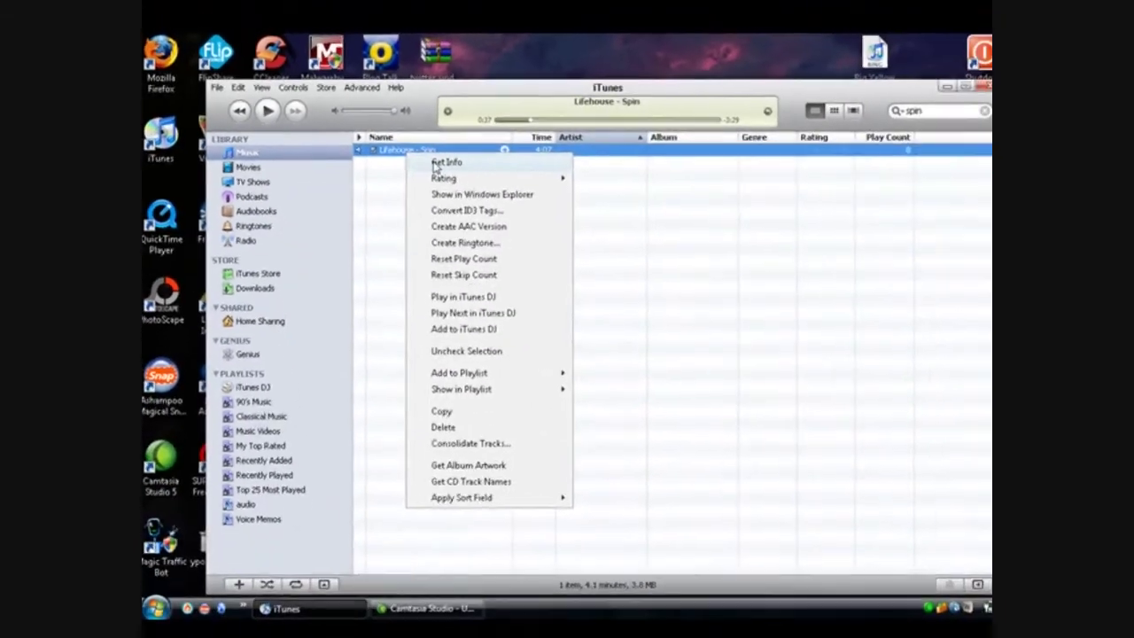
left_click(589, 206)
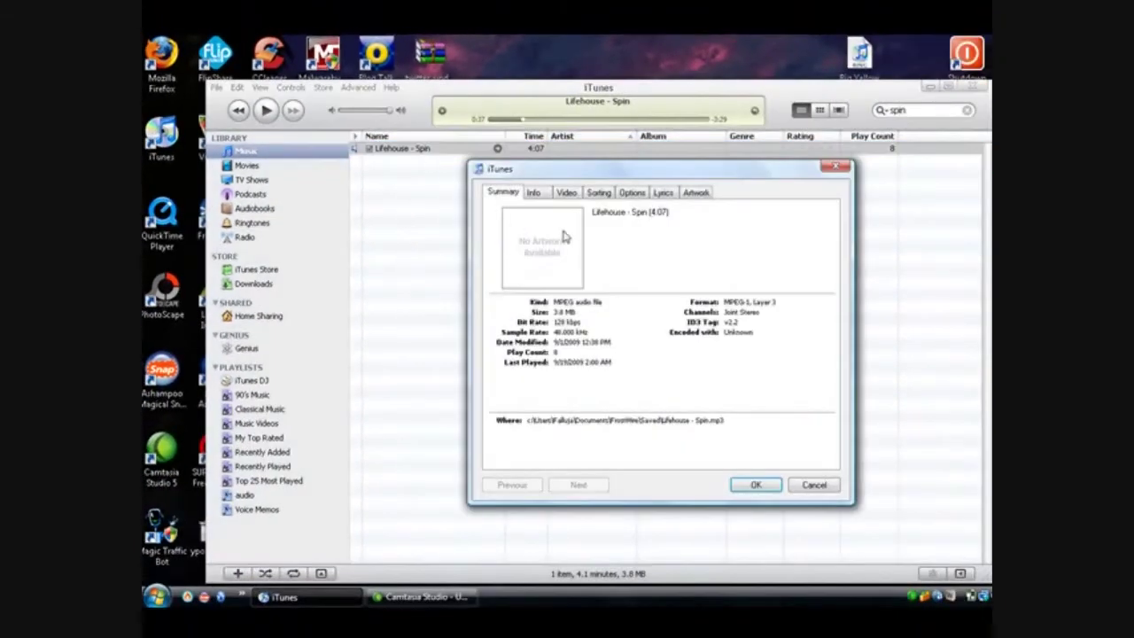
left_click(631, 192)
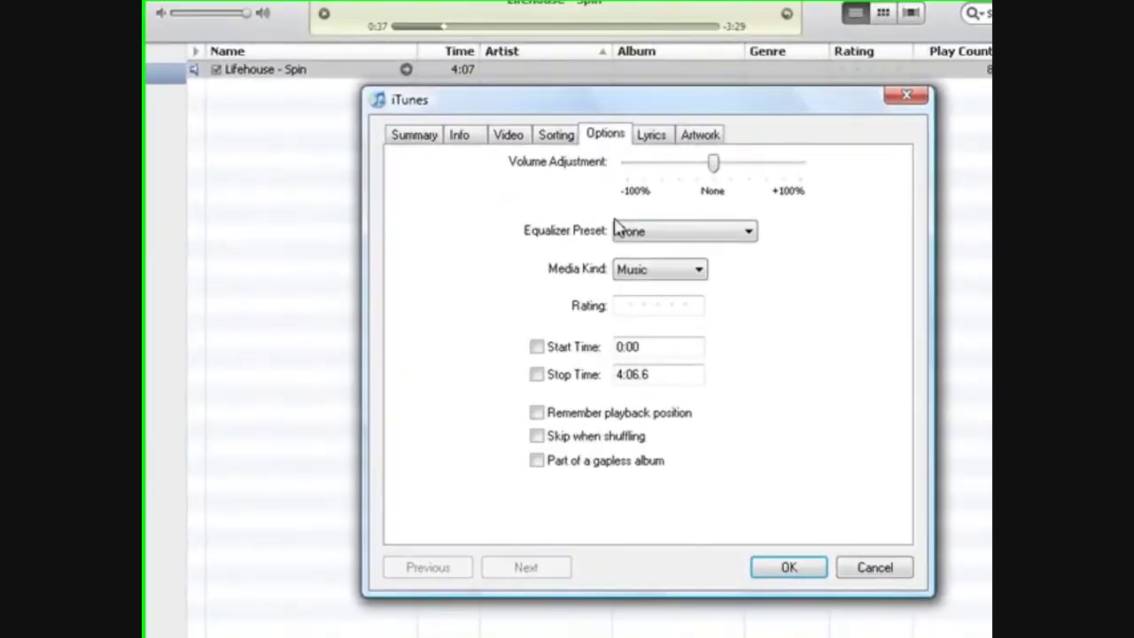
left_click(646, 352)
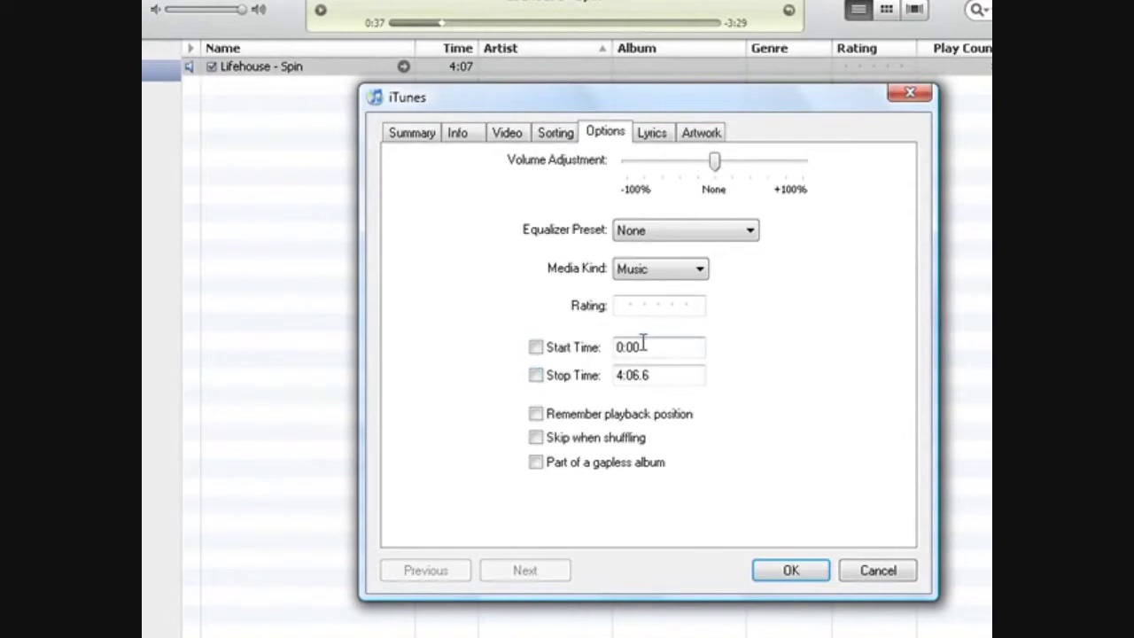
key("BackSpace")
key("BackSpace")
type("36")
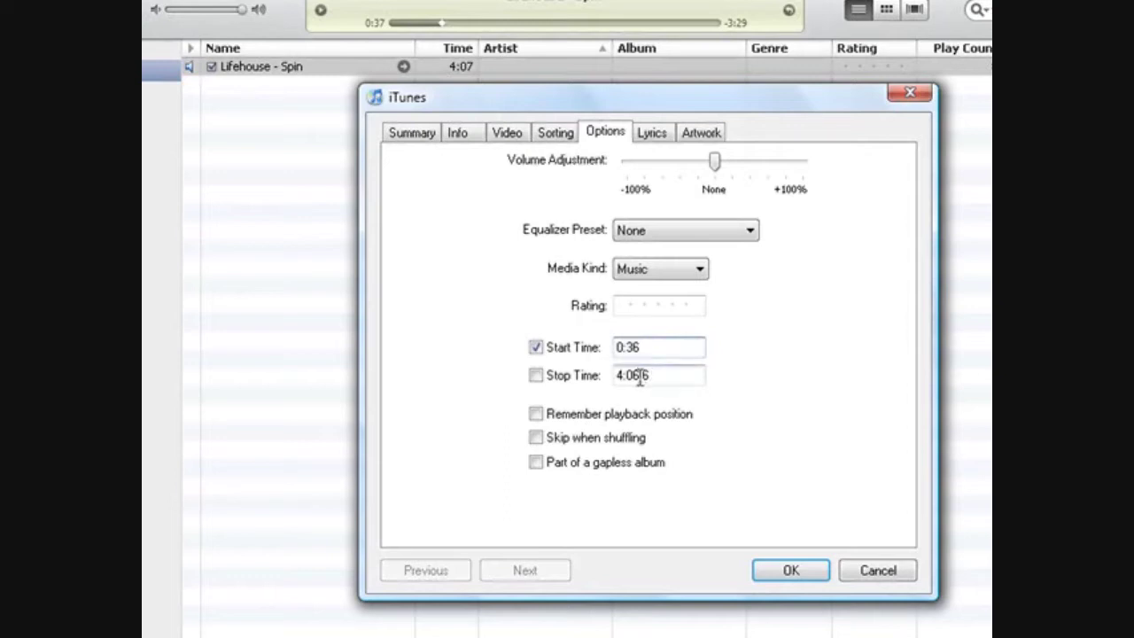
left_click(624, 381)
key("BackSpace")
key("BackSpace")
type("1")
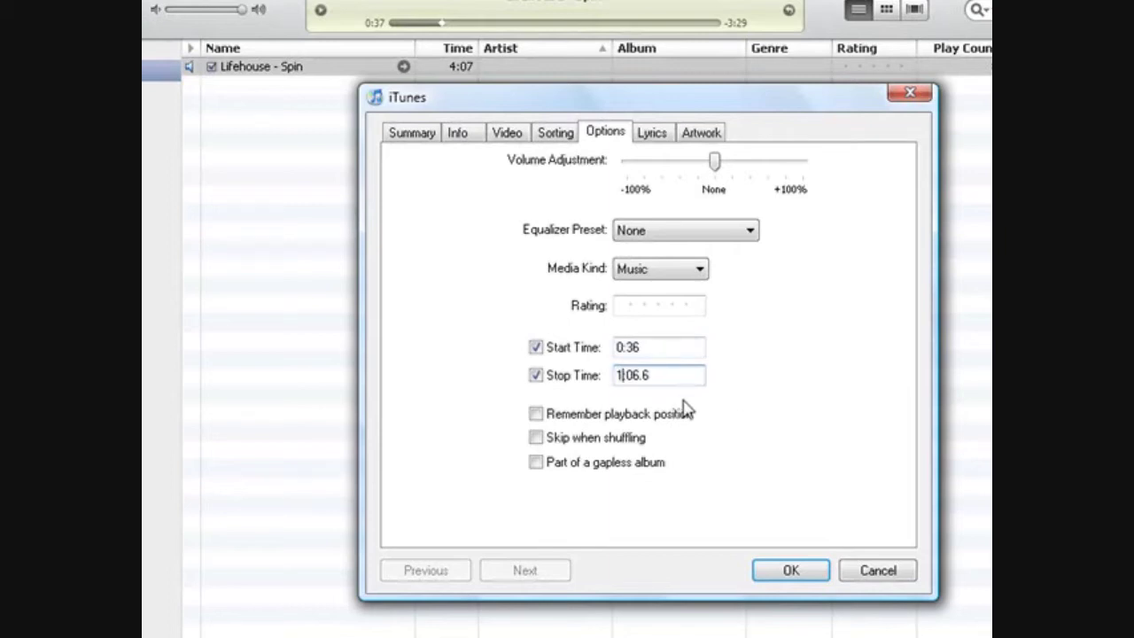
left_click(770, 570)
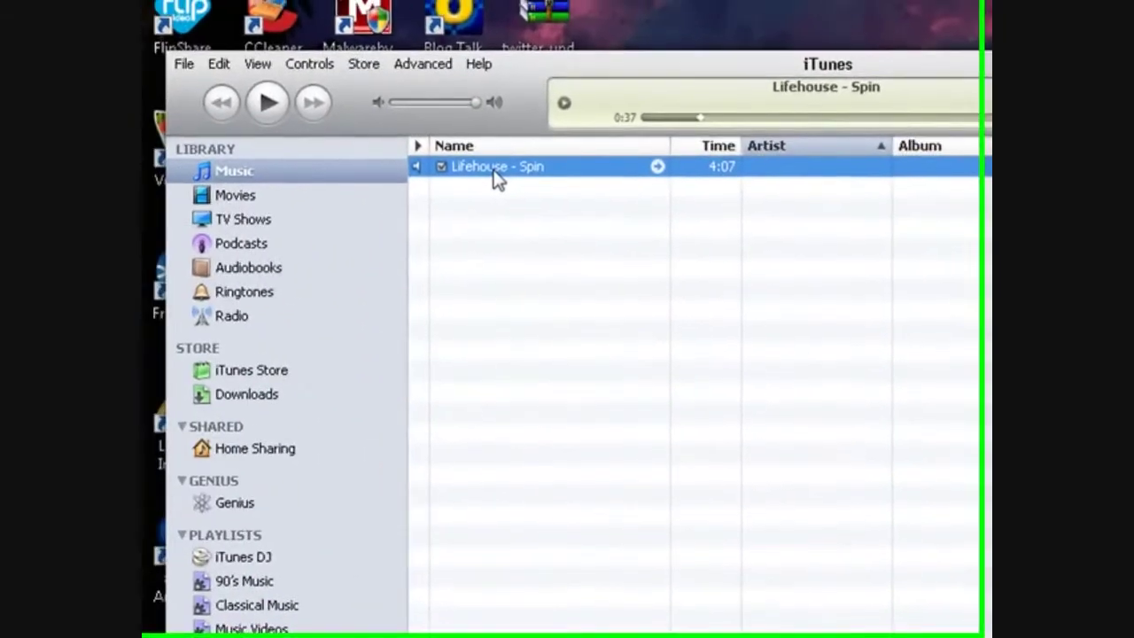
- Preview the trimmed clip, change its Start Time to 0:36.7, and replay it from there
double_click(496, 168)
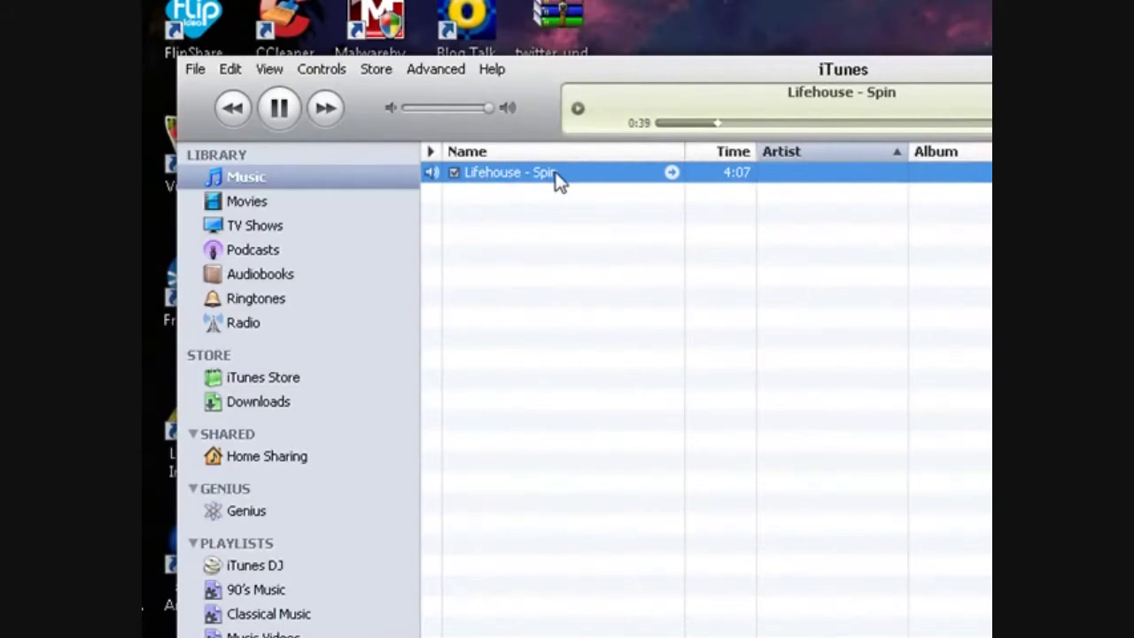
left_click(279, 107)
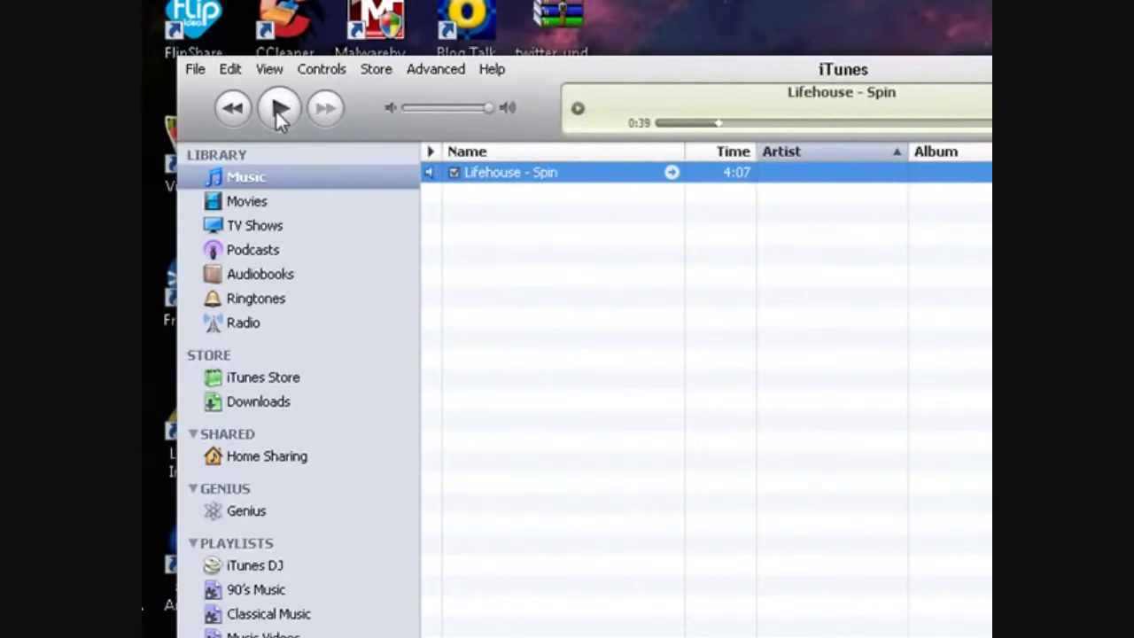
right_click(529, 175)
left_click(567, 193)
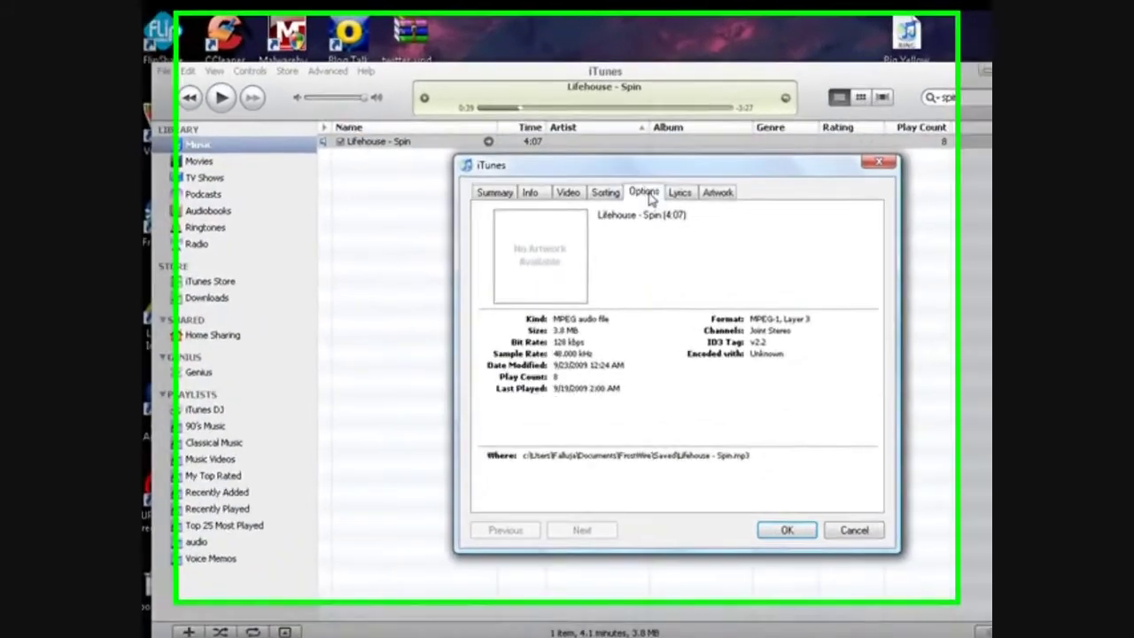
left_click(650, 197)
left_click(686, 375)
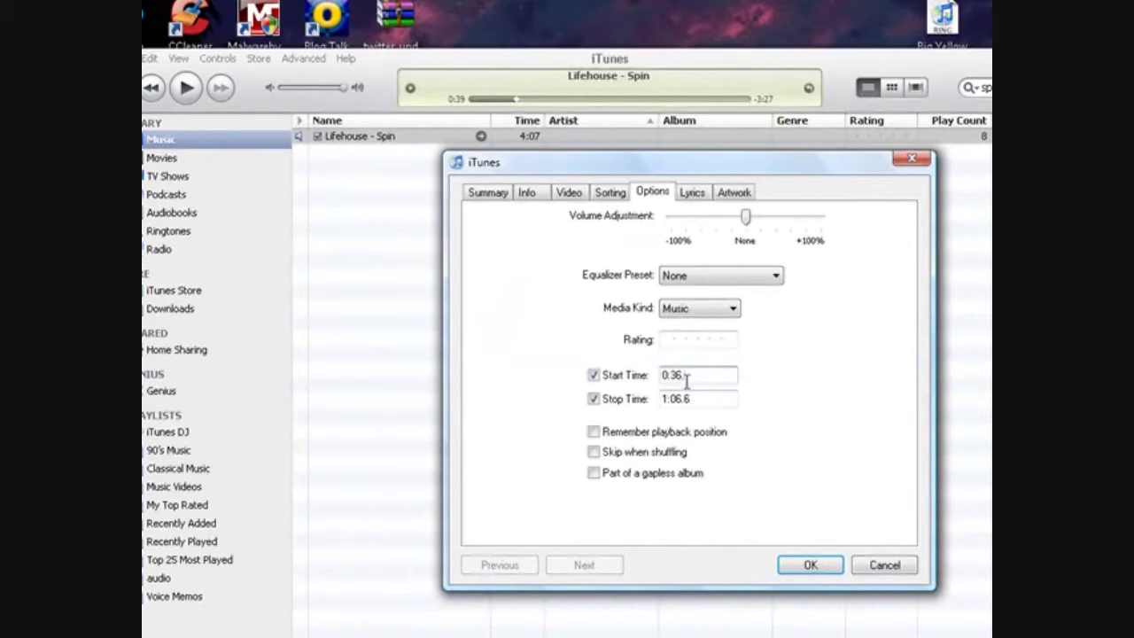
type(".7")
left_click(807, 563)
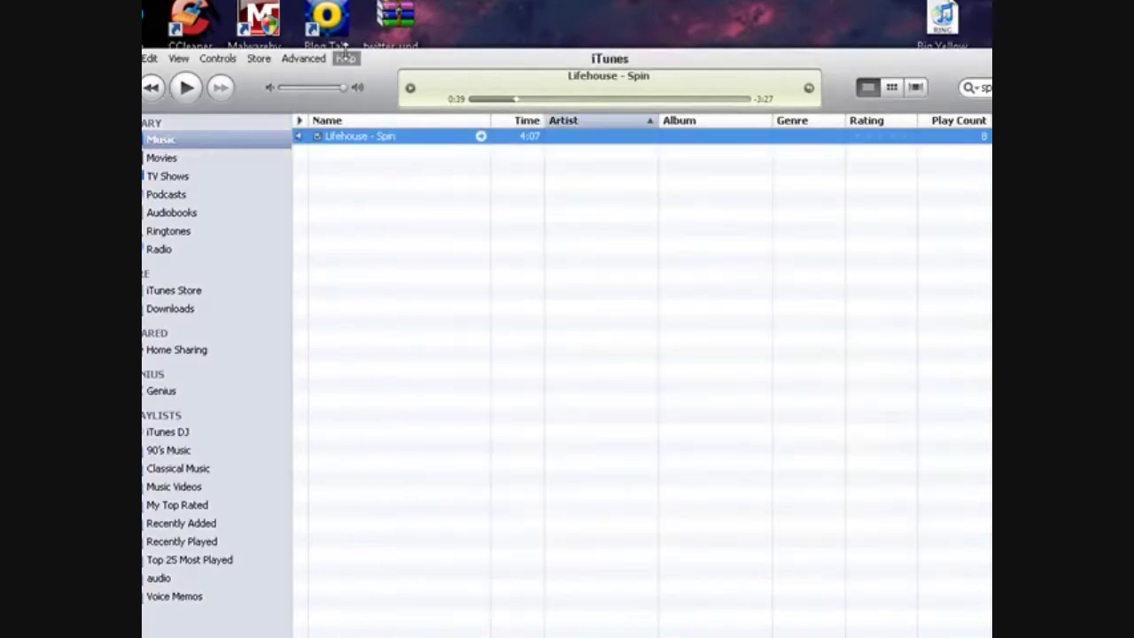
double_click(370, 142)
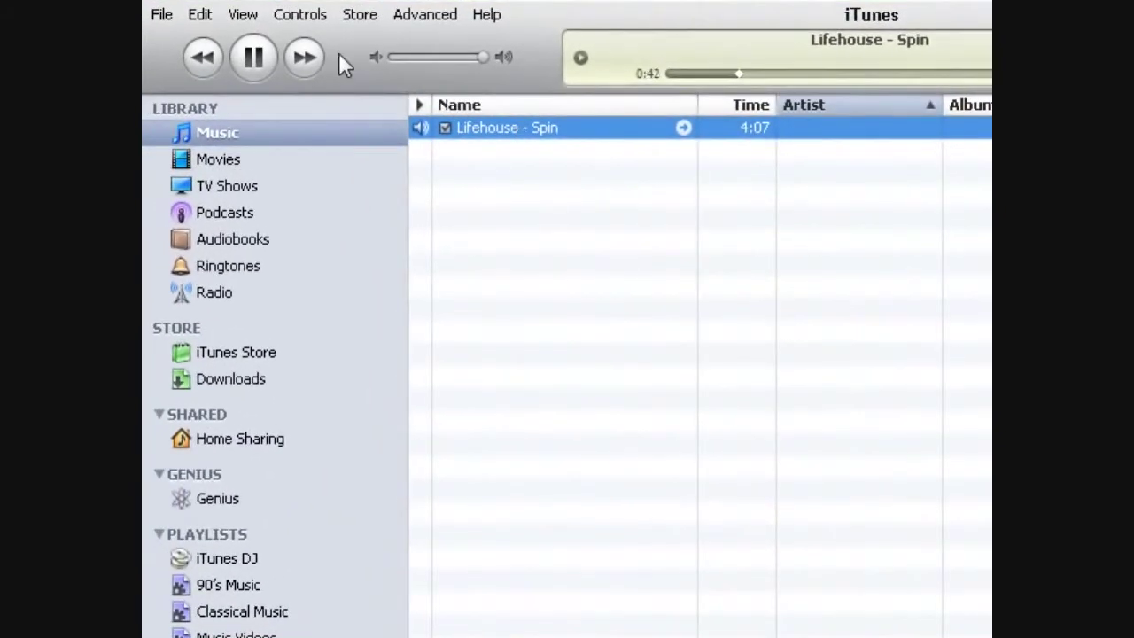
- Stop playback, re-edit the Start Time to 0:36.0, then replay the clip and pause at 0:46
left_click(253, 57)
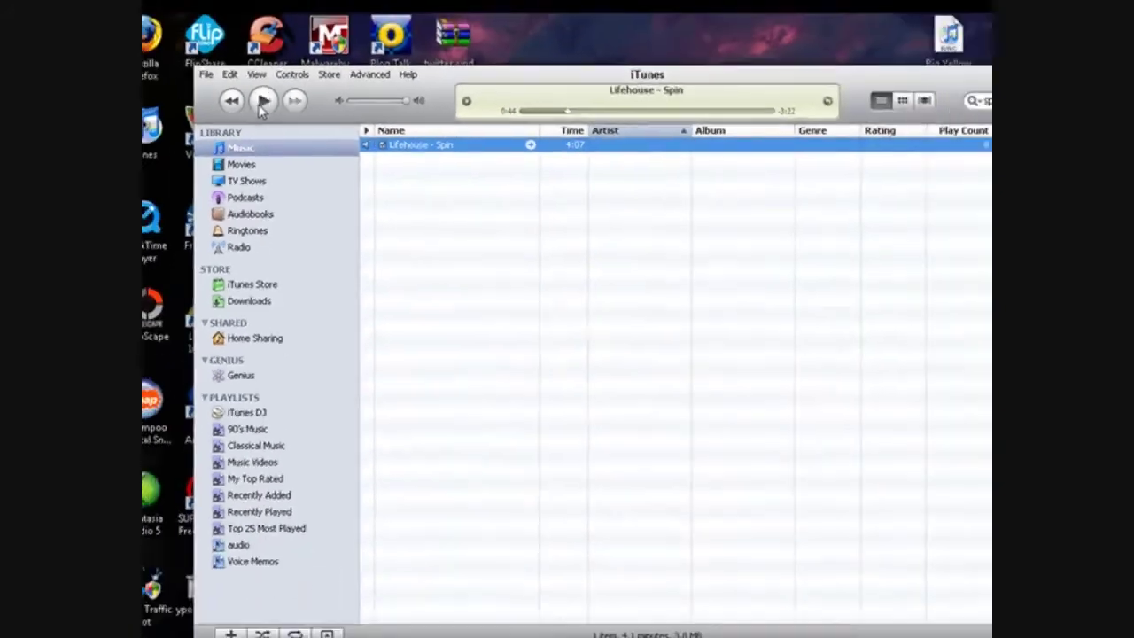
right_click(426, 147)
left_click(453, 161)
left_click(632, 193)
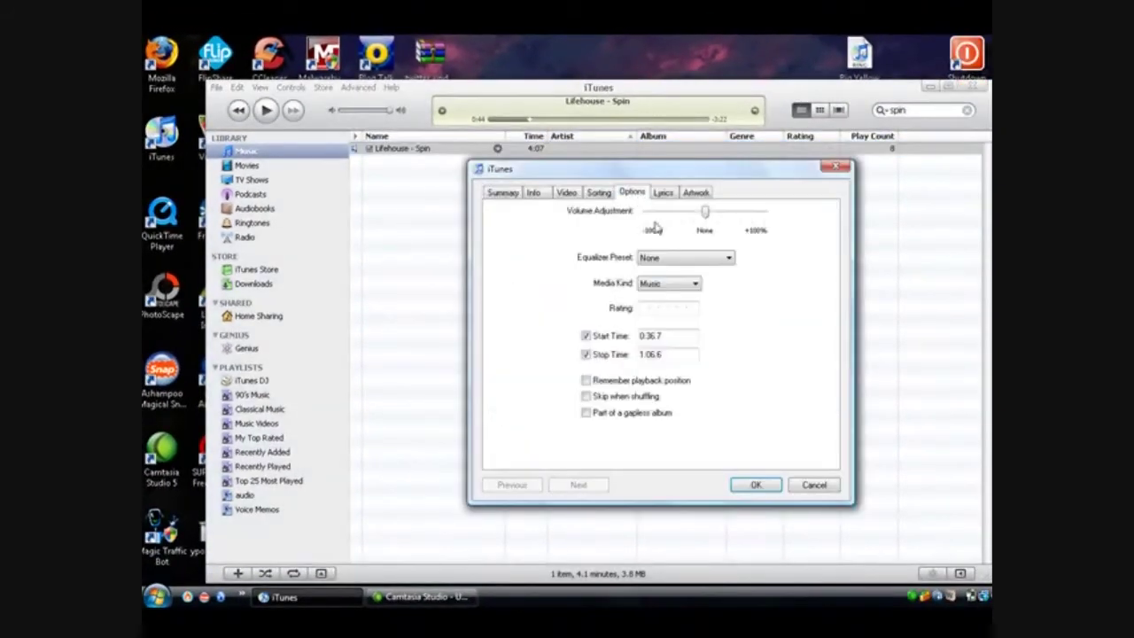
left_click(675, 335)
key("BackSpace")
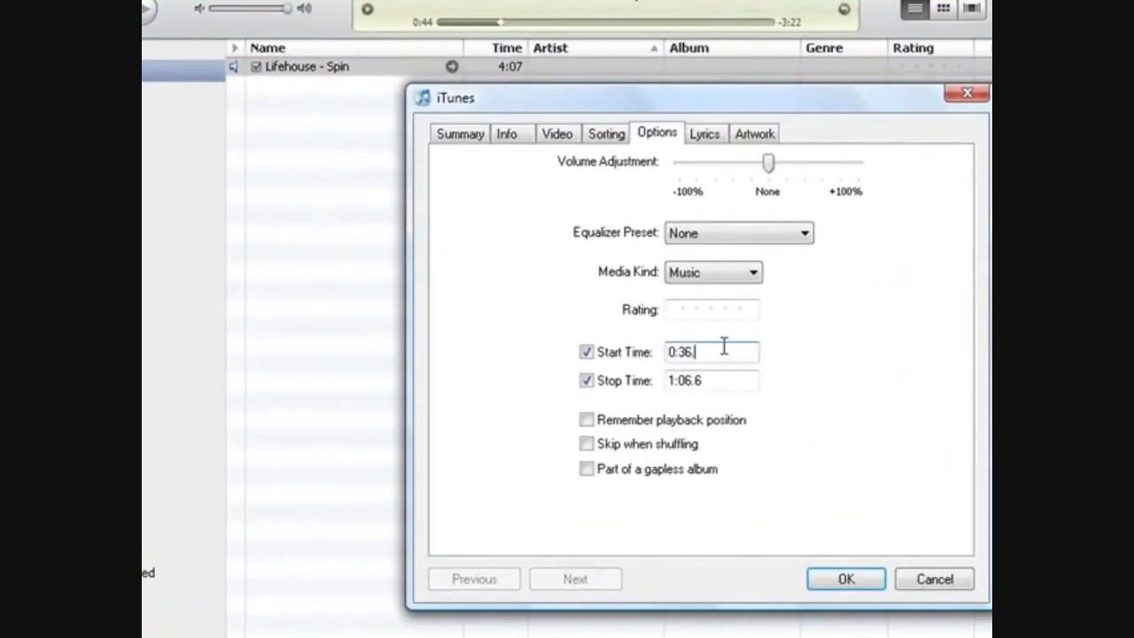
type("0")
left_click(843, 577)
double_click(282, 73)
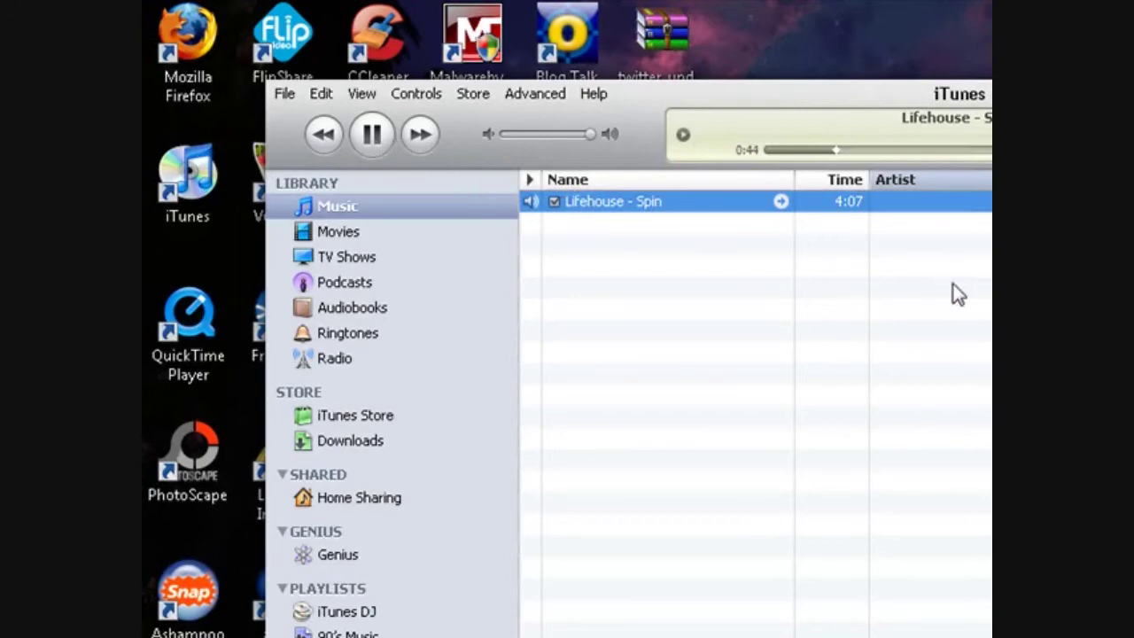
left_click(388, 138)
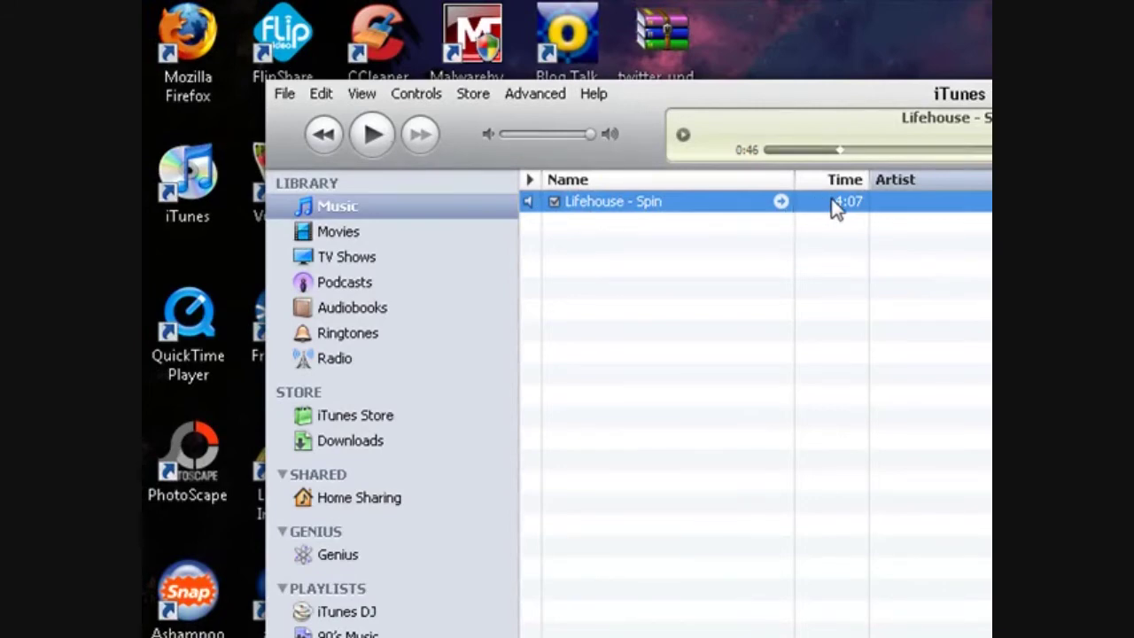
- Create an AAC version of the trimmed song and drag the 0:30 copy onto the desktop
right_click(723, 210)
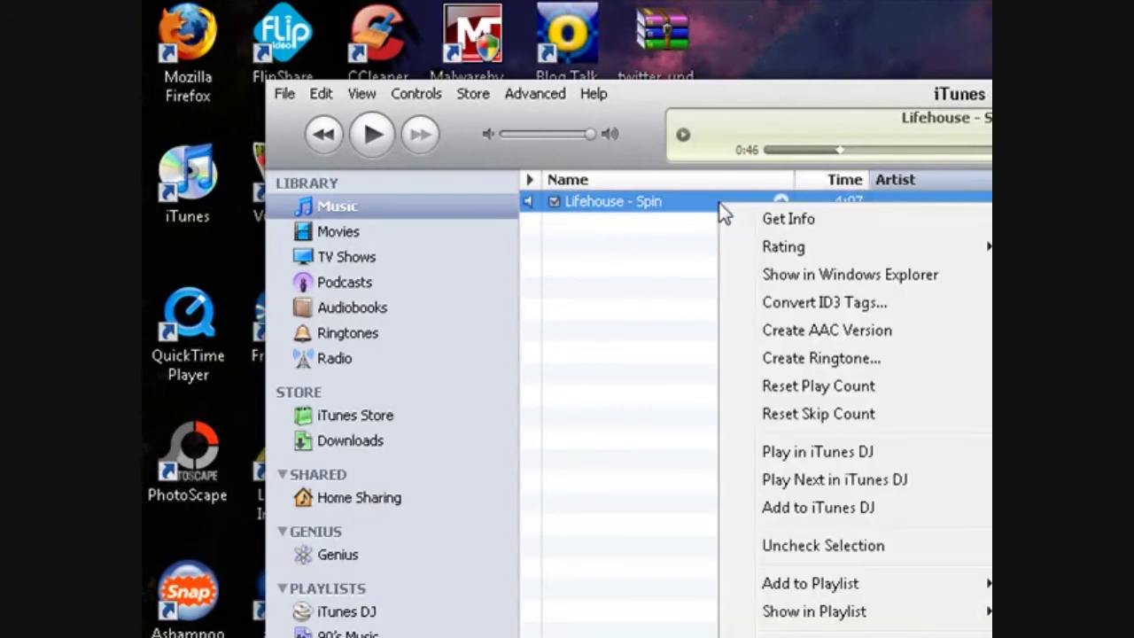
left_click(851, 333)
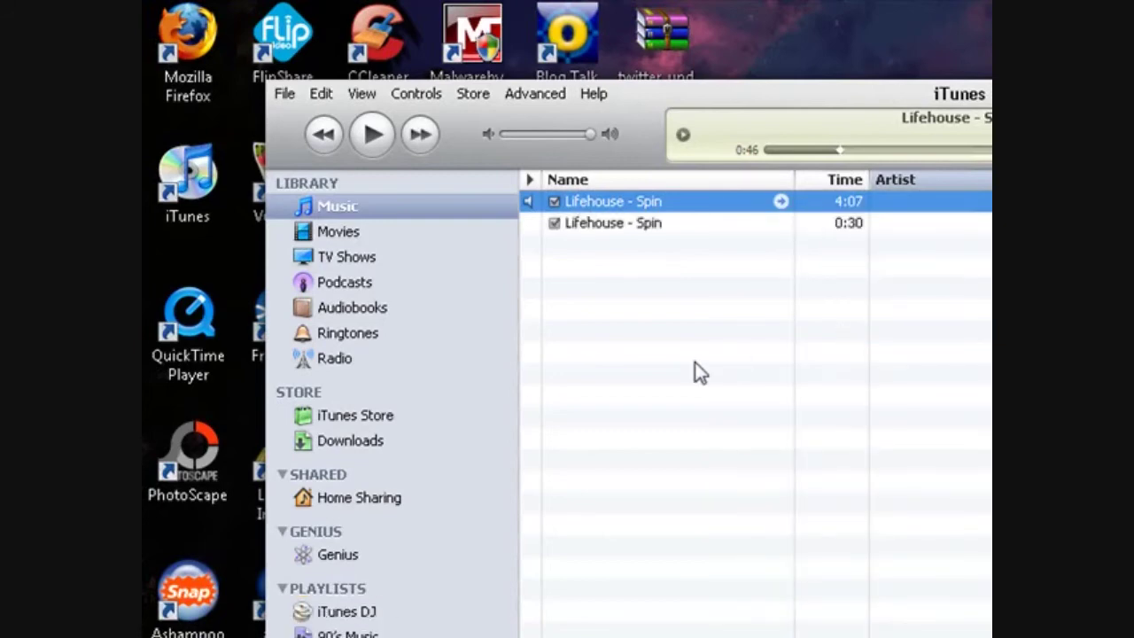
left_click(620, 230)
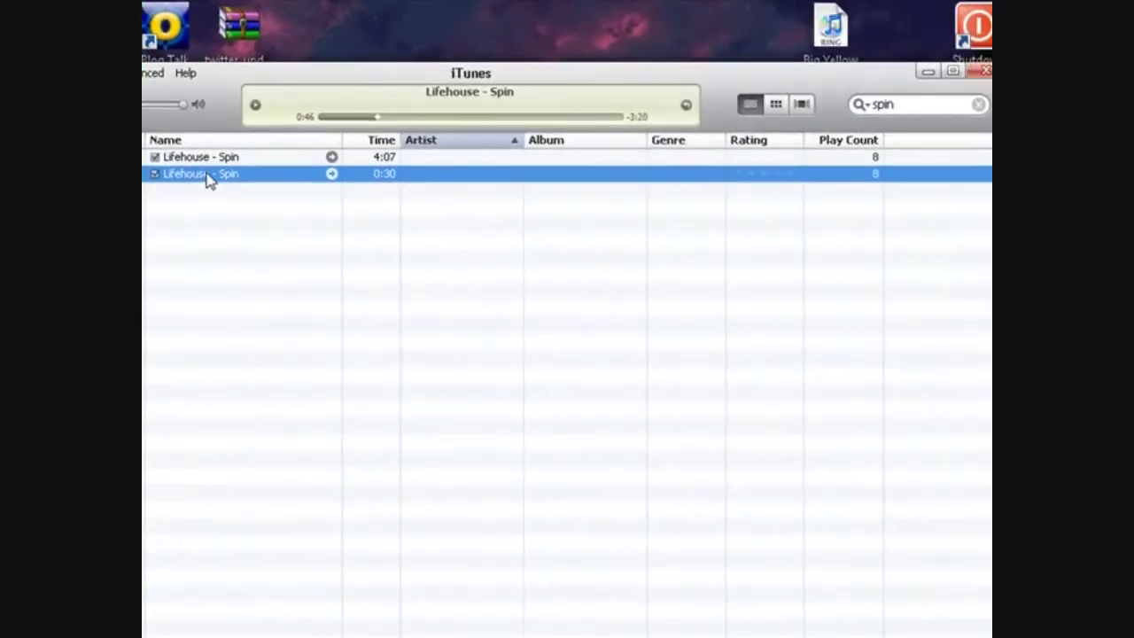
left_click_drag(206, 177, 722, 31)
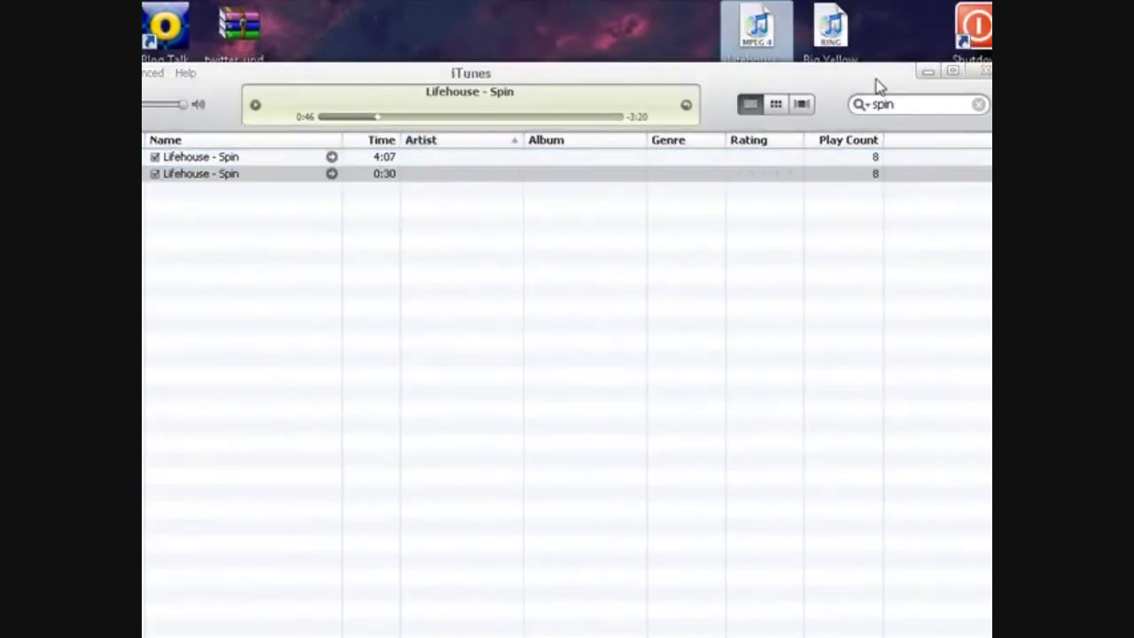
- Rename the desktop file Lifehouse - Spin.m4a to Lifehouse - Spin.m4r, confirming the extension change
left_click(928, 72)
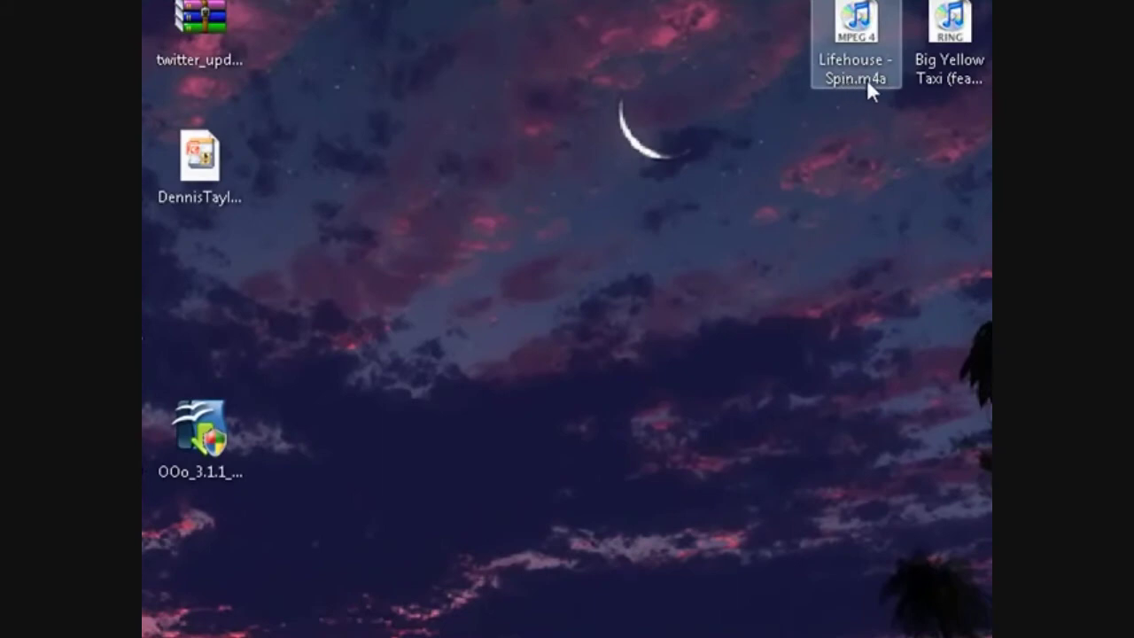
right_click(866, 79)
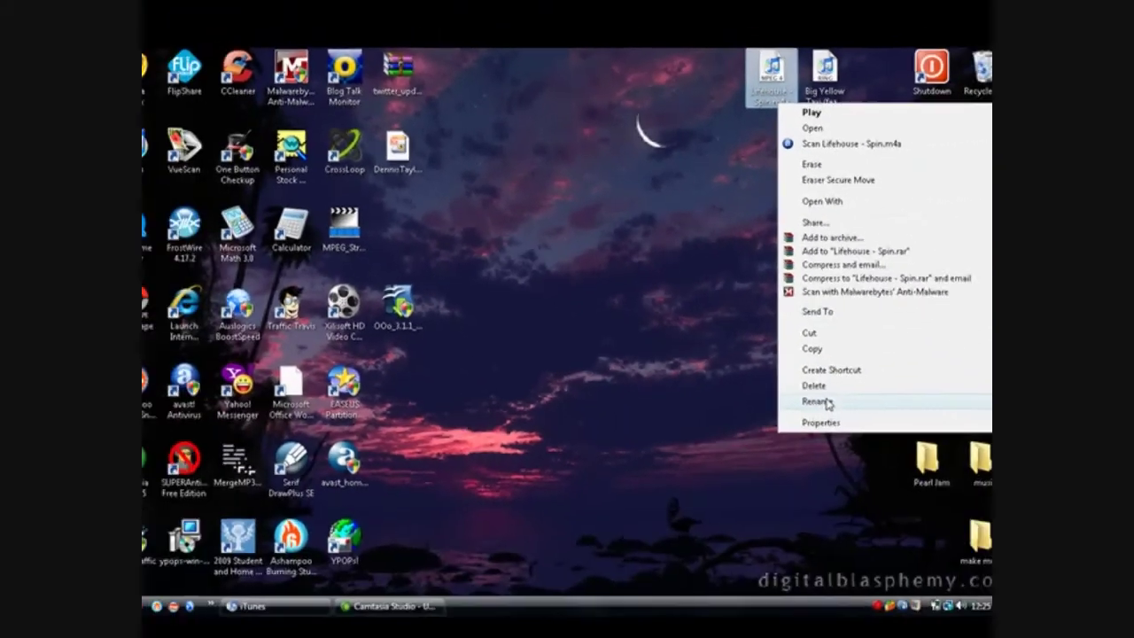
left_click(817, 402)
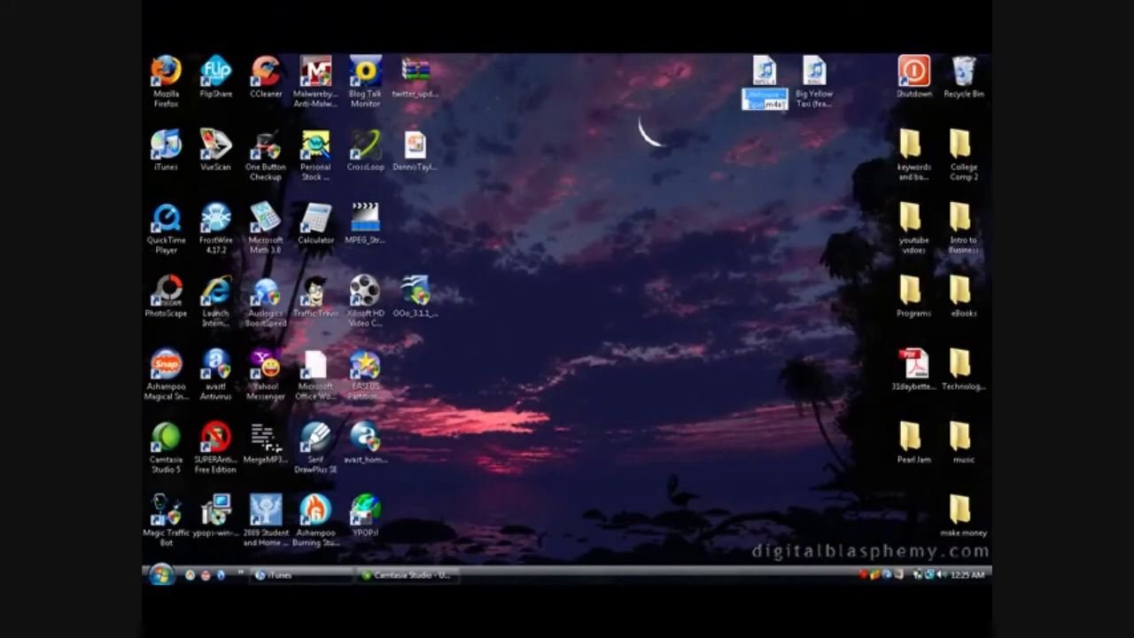
left_click(783, 104)
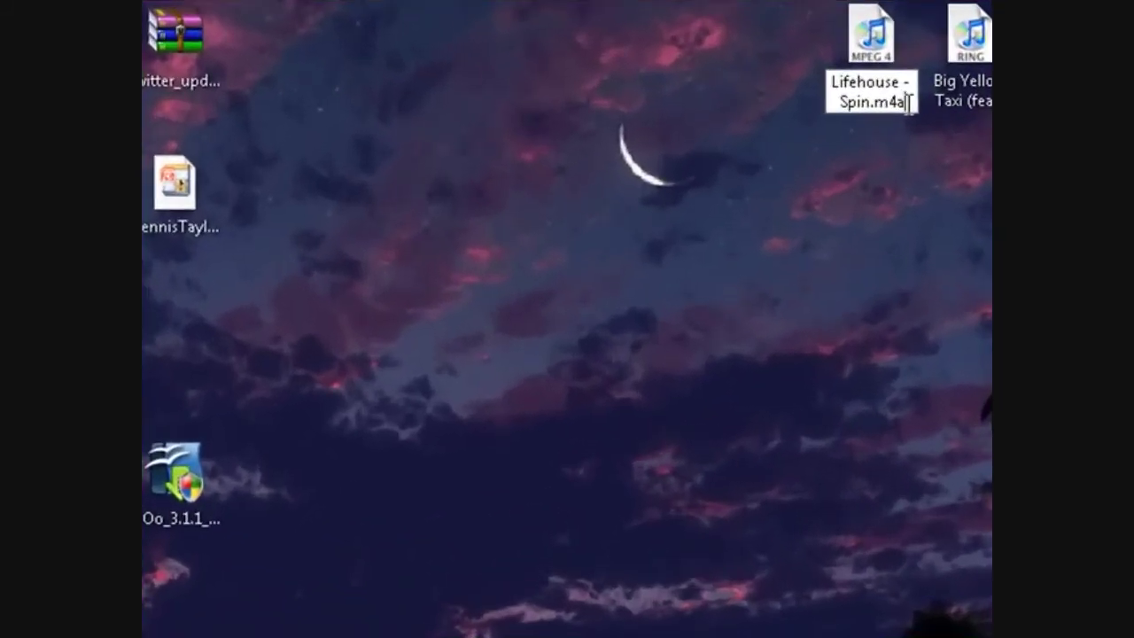
key("BackSpace")
type("r")
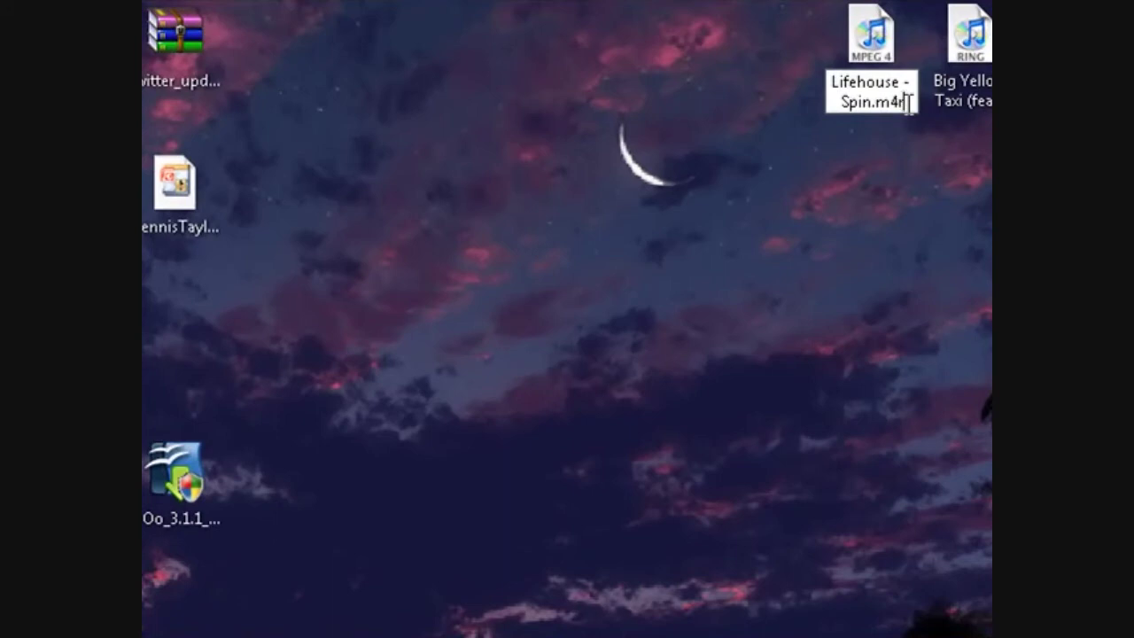
key("Return")
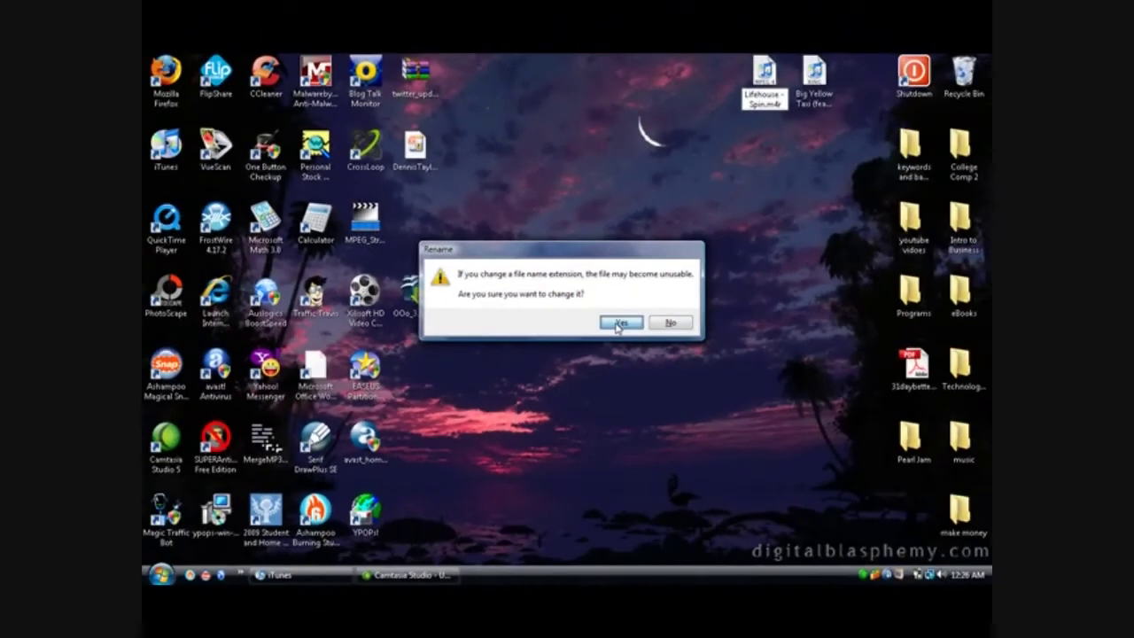
left_click(681, 355)
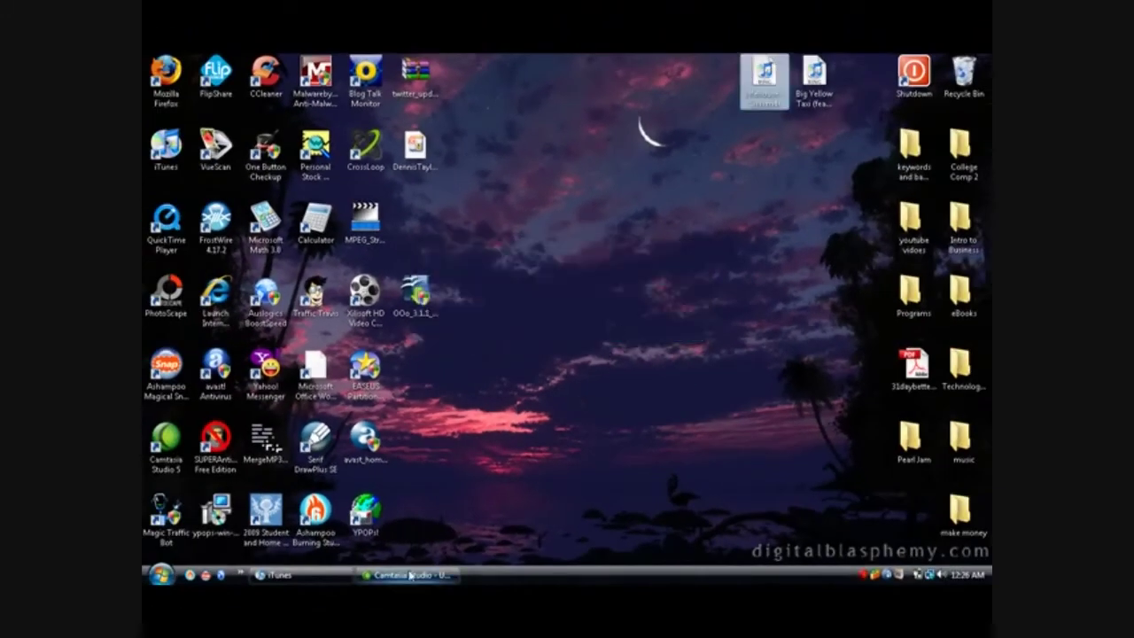
left_click(346, 576)
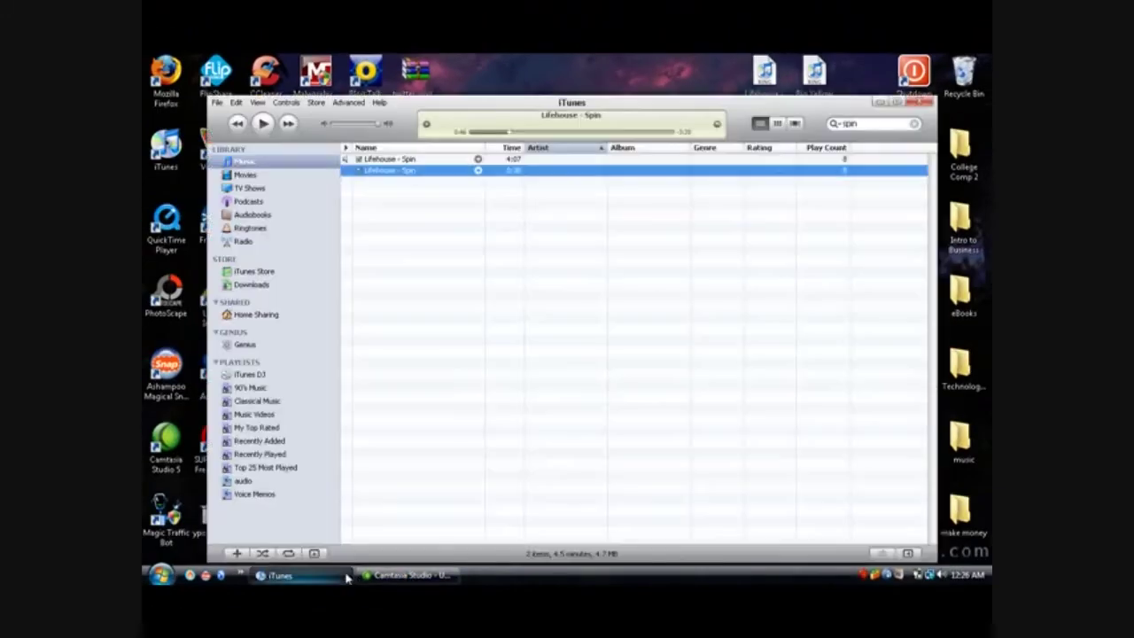
- Delete the 0:30 Lifehouse - Spin copy from the library and move its file to the Recycle Bin
right_click(405, 176)
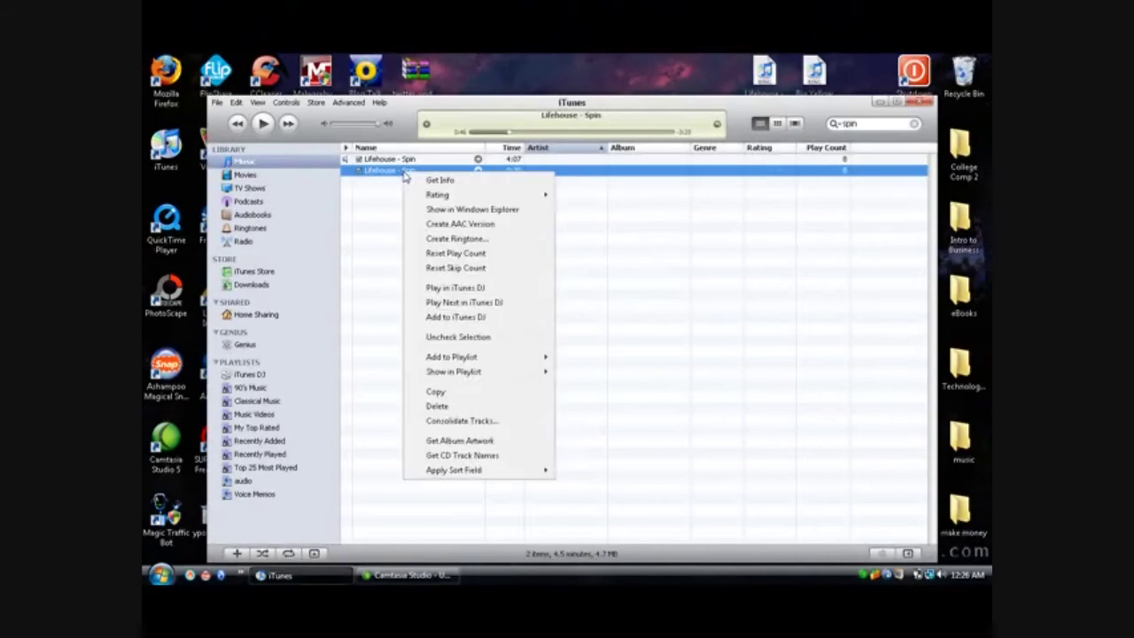
left_click(452, 406)
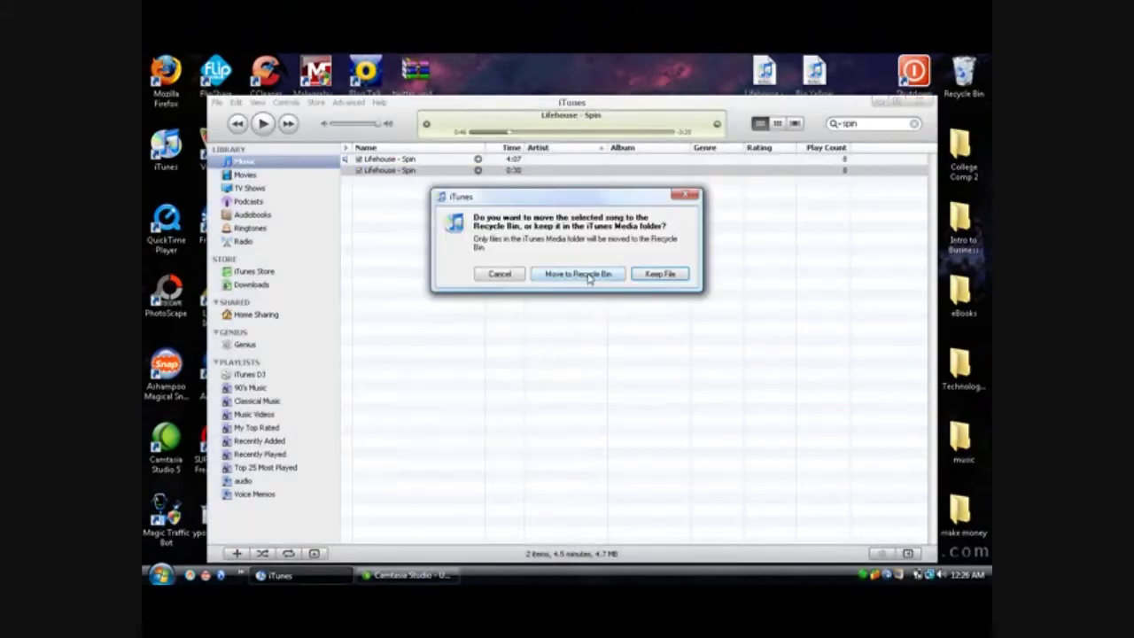
left_click(589, 275)
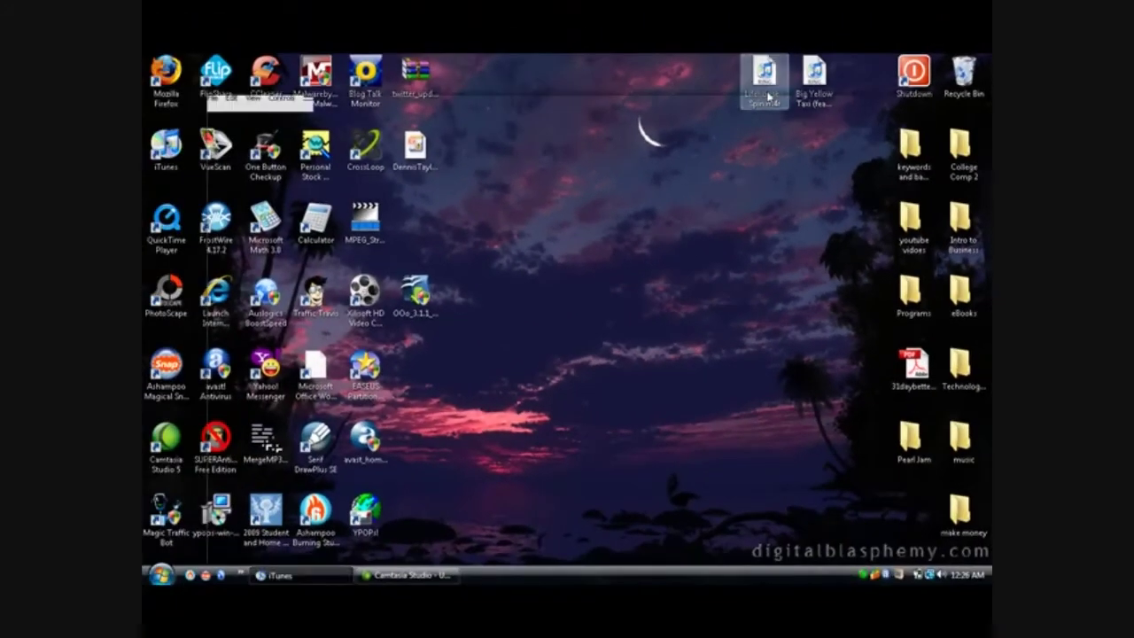
- Import Lifehouse - Spin.m4r into iTunes and preview it from Ringtones, pausing at 0:03
double_click(769, 97)
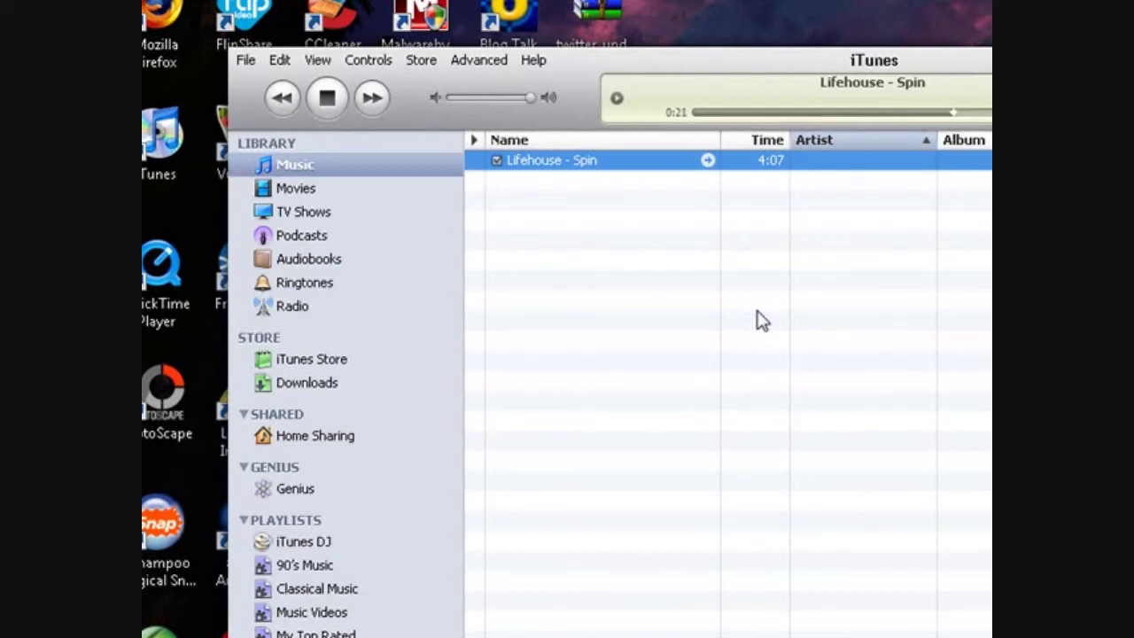
left_click(326, 98)
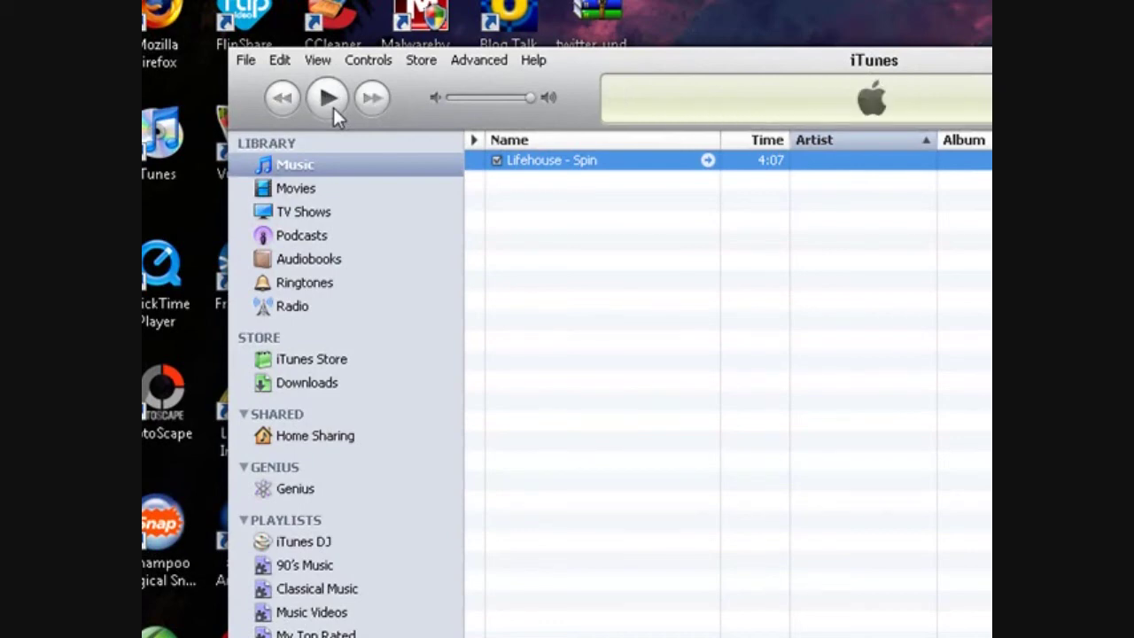
left_click(306, 284)
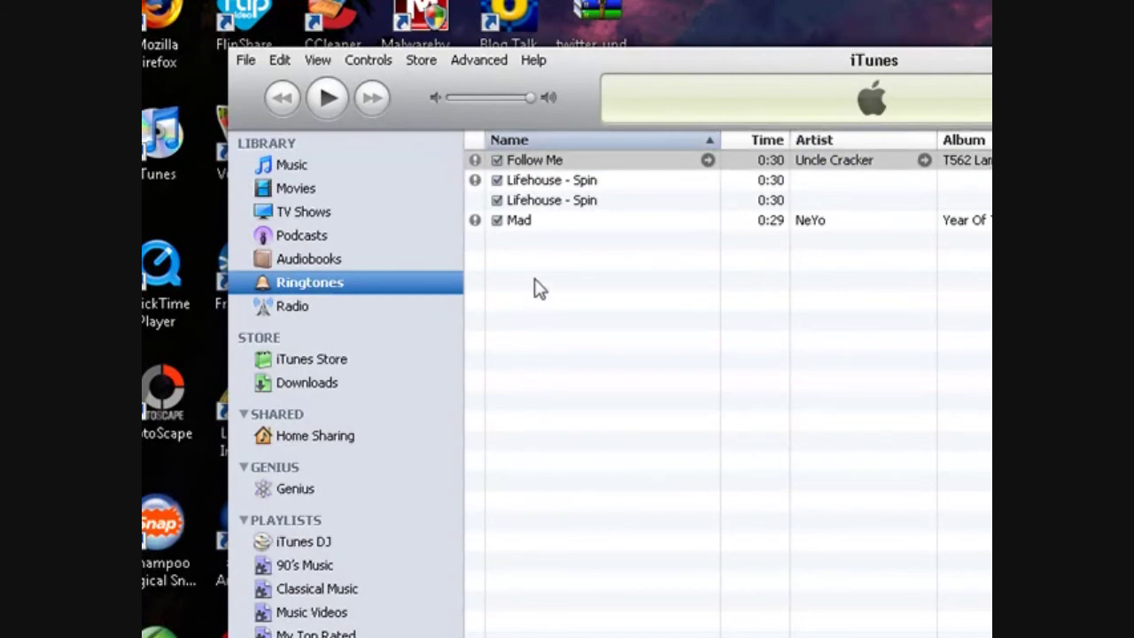
double_click(543, 202)
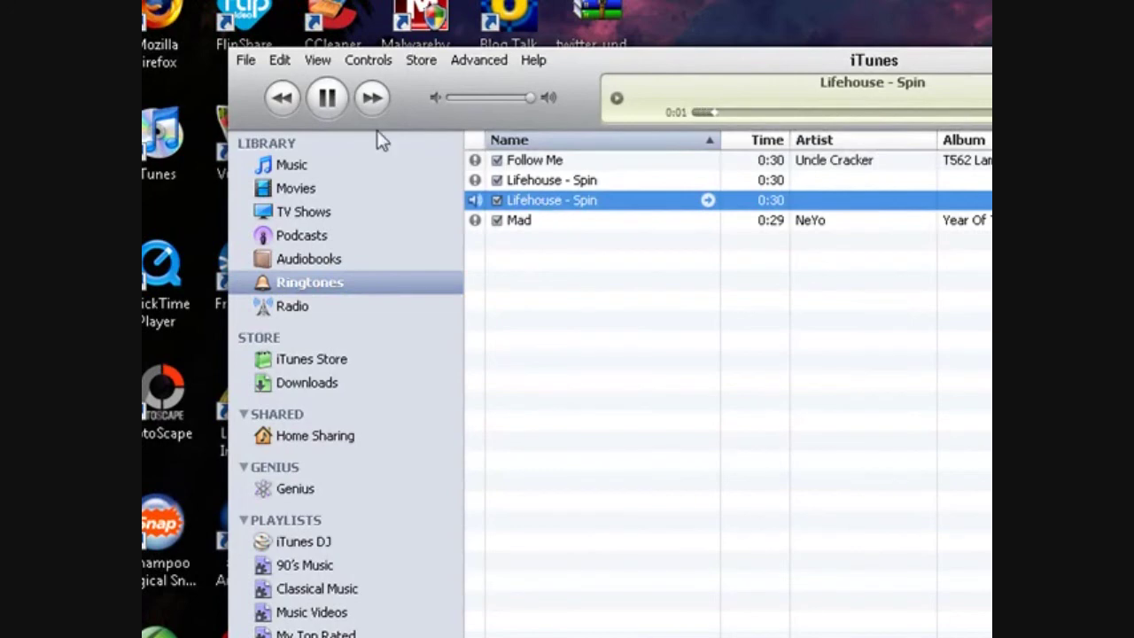
left_click(330, 100)
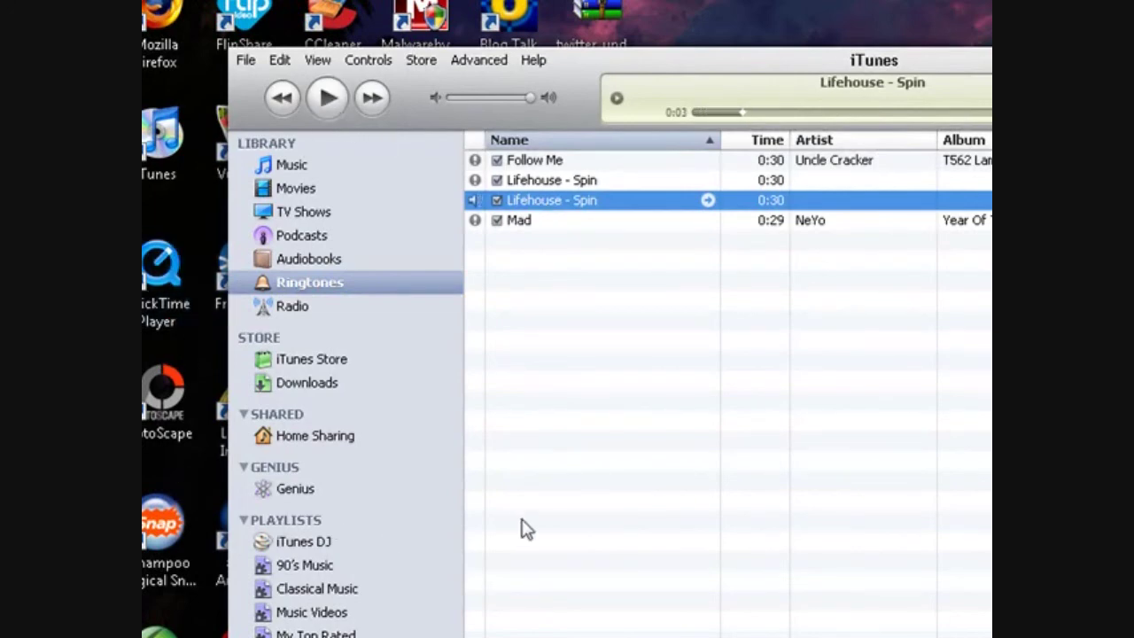